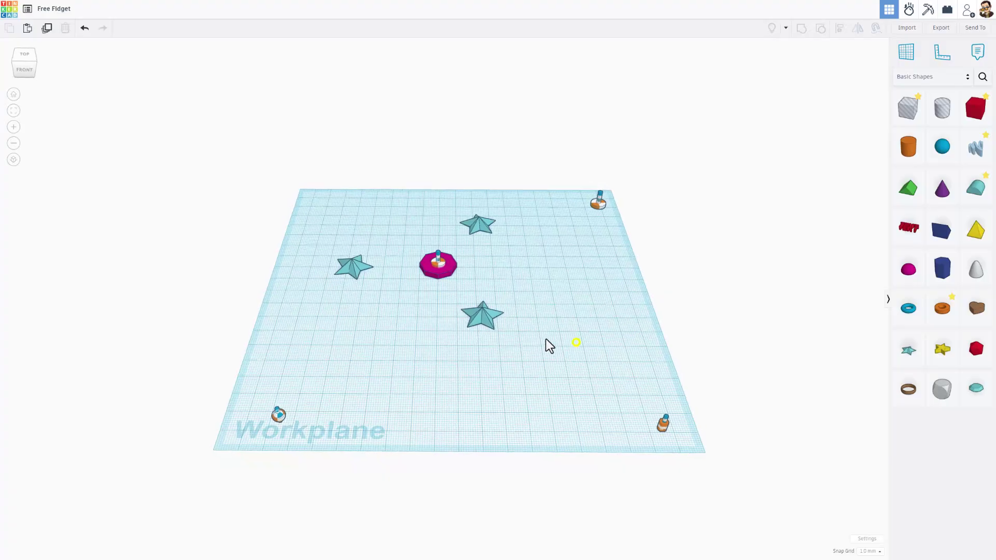
- Select the polygon and the three surrounding stars and raise them together 45 mm above the workplane
{"action": "right_click_drag", "start_coordinate": [567, 366], "coordinate": [455, 293]}
{"action": "right_click_drag", "start_coordinate": [594, 315], "coordinate": [527, 335]}
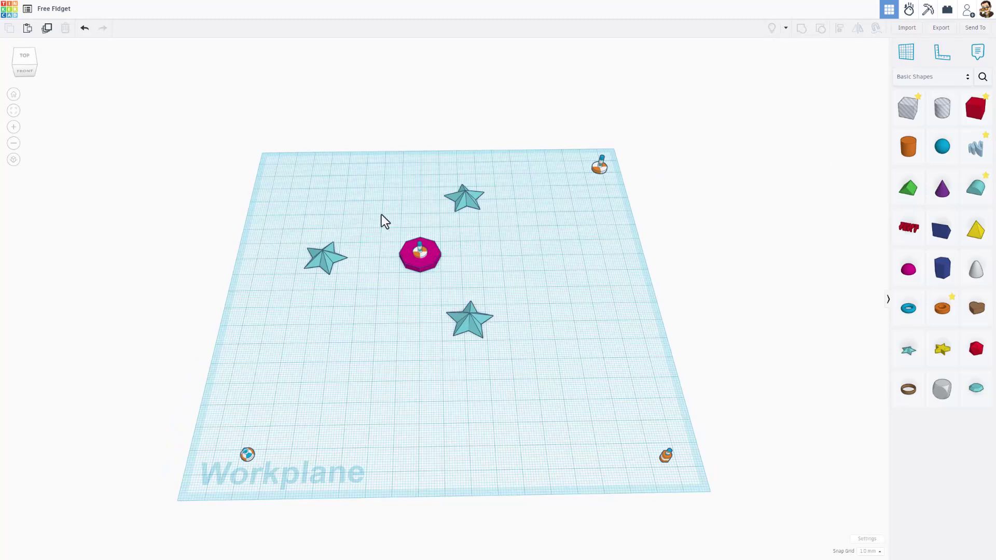
{"action": "left_click_drag", "start_coordinate": [271, 153], "coordinate": [534, 364]}
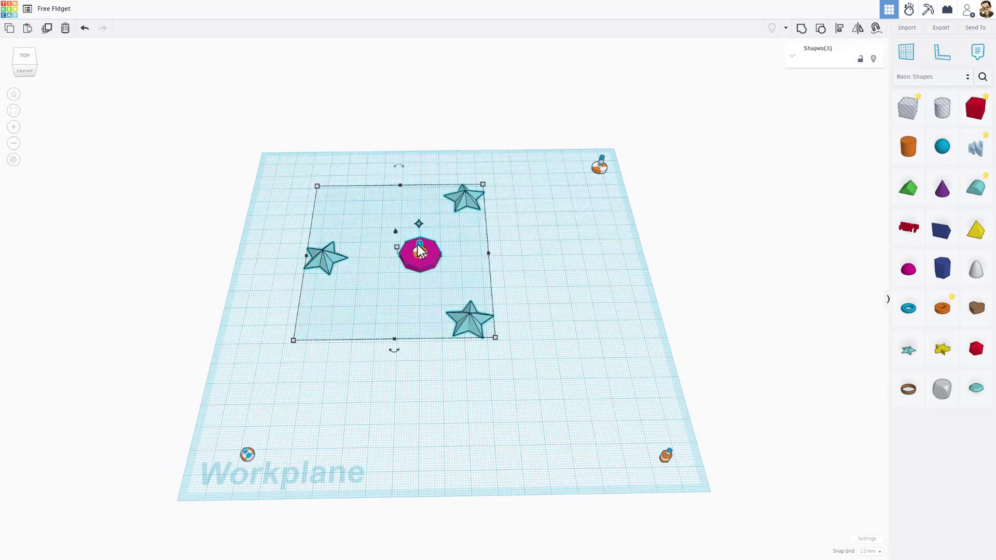
{"action": "left_click_drag", "start_coordinate": [395, 231], "coordinate": [394, 154]}
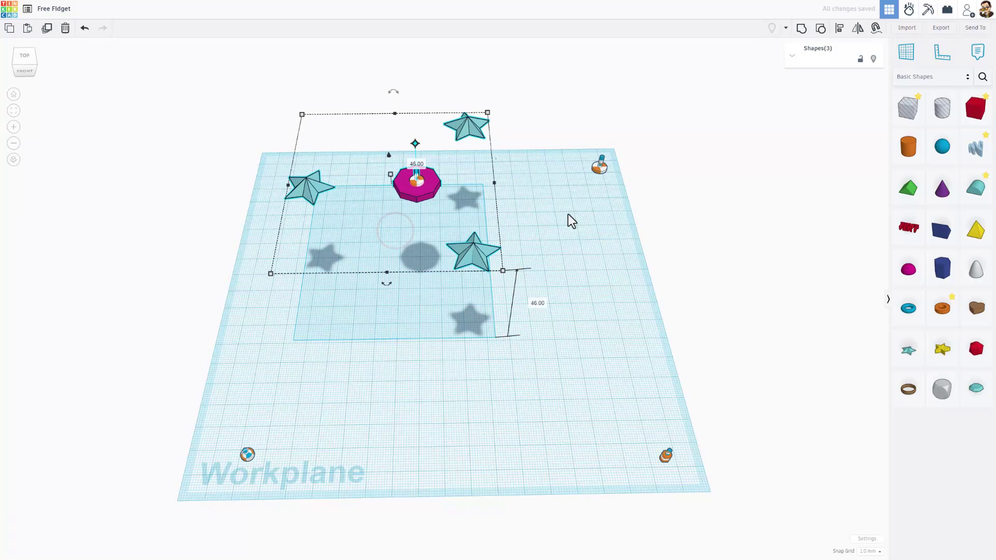
- Open the design in the simulation workspace and toggle the central polygon to dynamic and back to static
{"action": "left_click", "coordinate": [908, 11]}
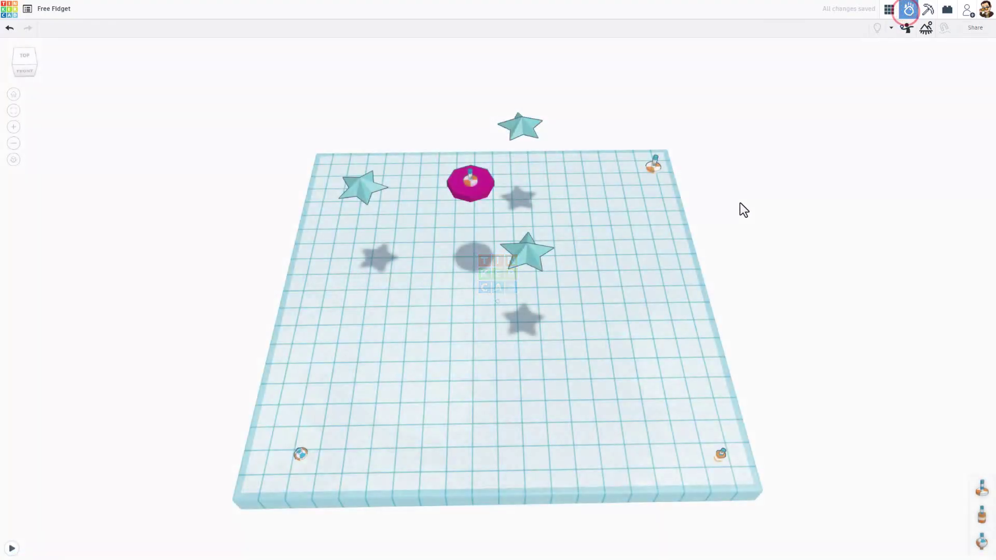
{"action": "left_click", "coordinate": [655, 275]}
{"action": "right_click_drag", "start_coordinate": [677, 267], "coordinate": [493, 182]}
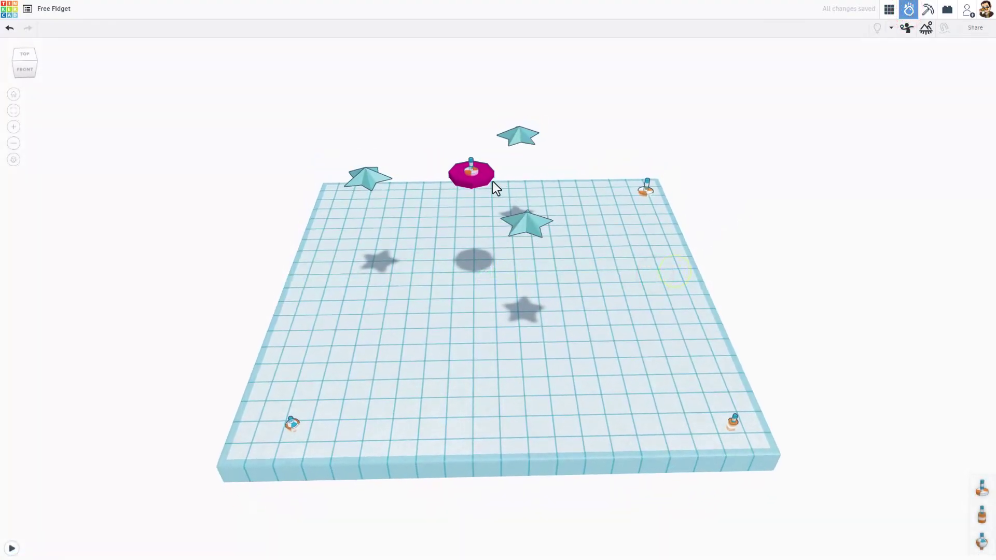
{"action": "left_click", "coordinate": [485, 179]}
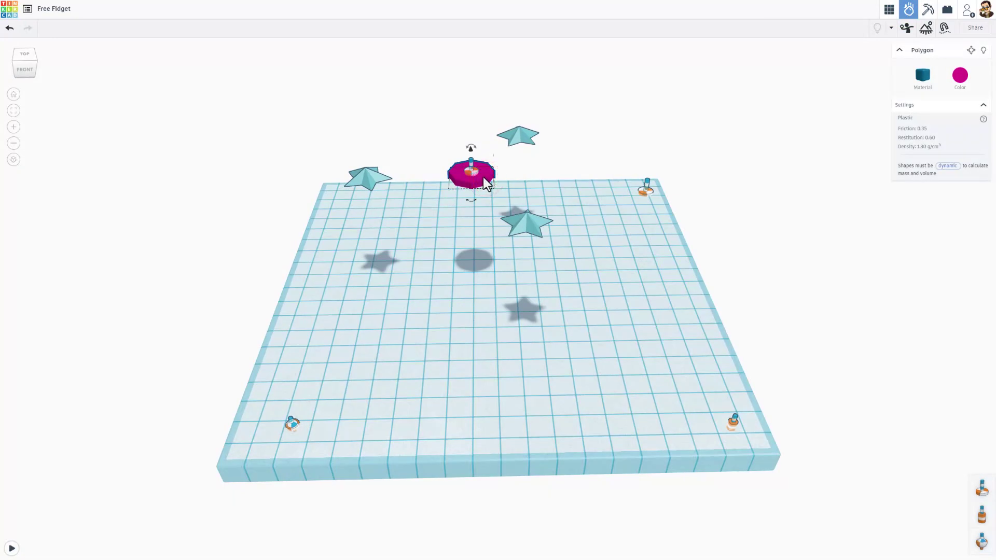
{"action": "left_click", "coordinate": [969, 48]}
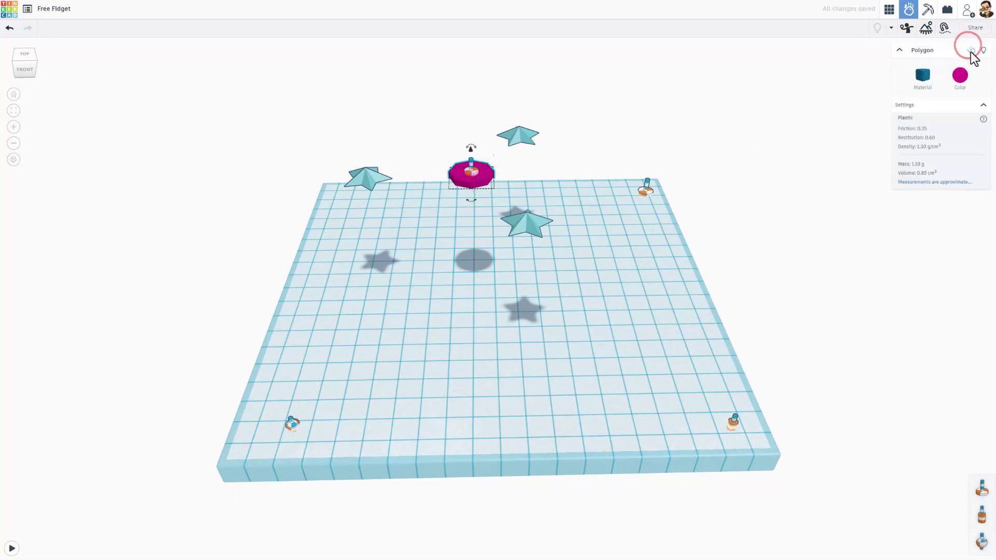
{"action": "left_click", "coordinate": [971, 50]}
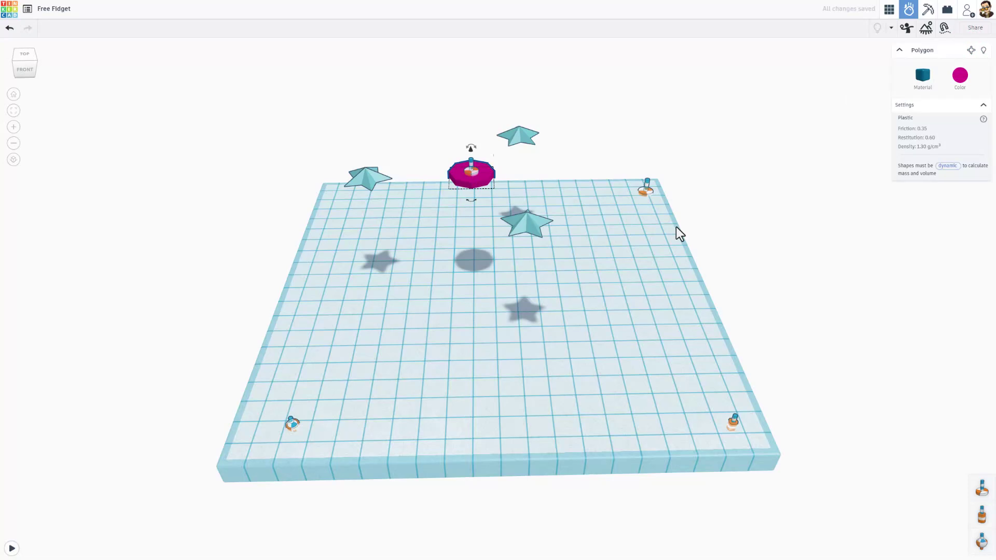
{"action": "right_click_drag", "start_coordinate": [445, 213], "coordinate": [481, 248]}
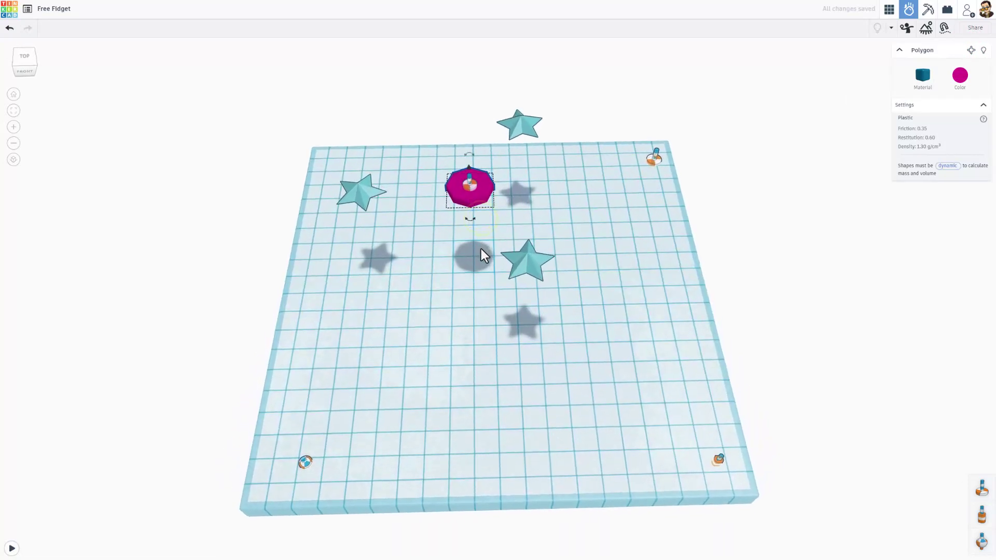
- Inspect the axle connector at the centre of the polygon
{"action": "left_click", "coordinate": [469, 187]}
{"action": "left_click_drag", "start_coordinate": [443, 185], "coordinate": [525, 264]}
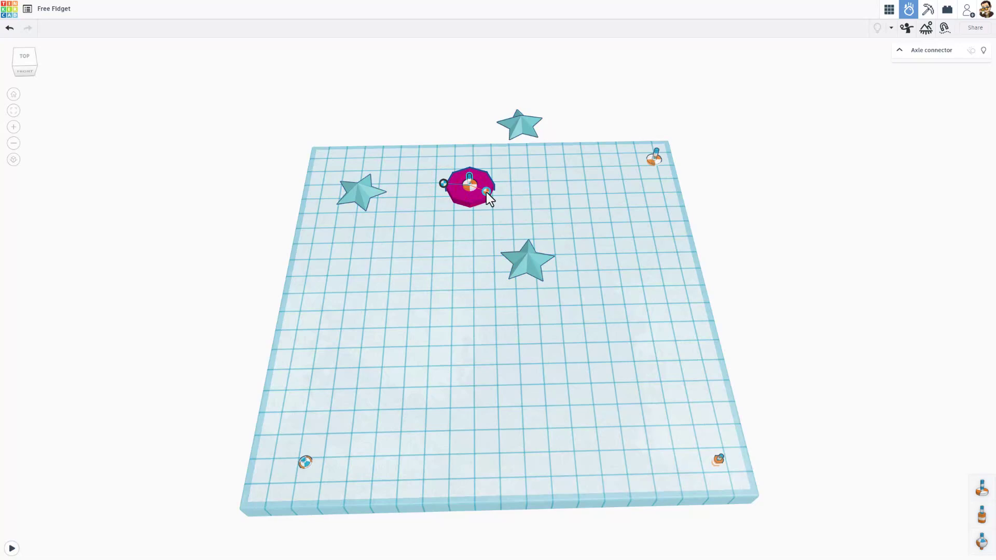
{"action": "left_click", "coordinate": [487, 193]}
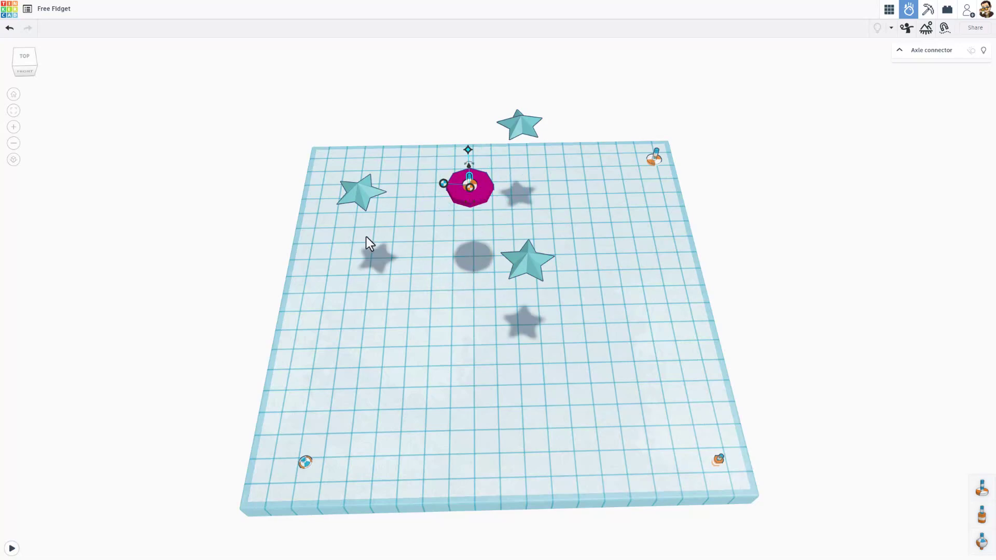
- Run the simulation and throw balls at the stars, watching the fidget's motion from several angles
{"action": "left_click", "coordinate": [12, 546]}
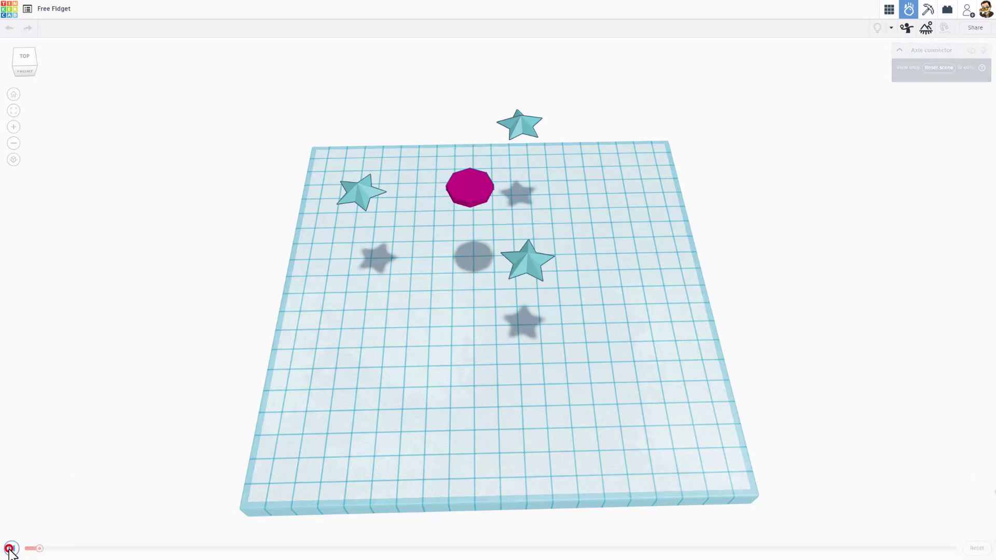
{"action": "right_click_drag", "start_coordinate": [300, 415], "coordinate": [482, 287]}
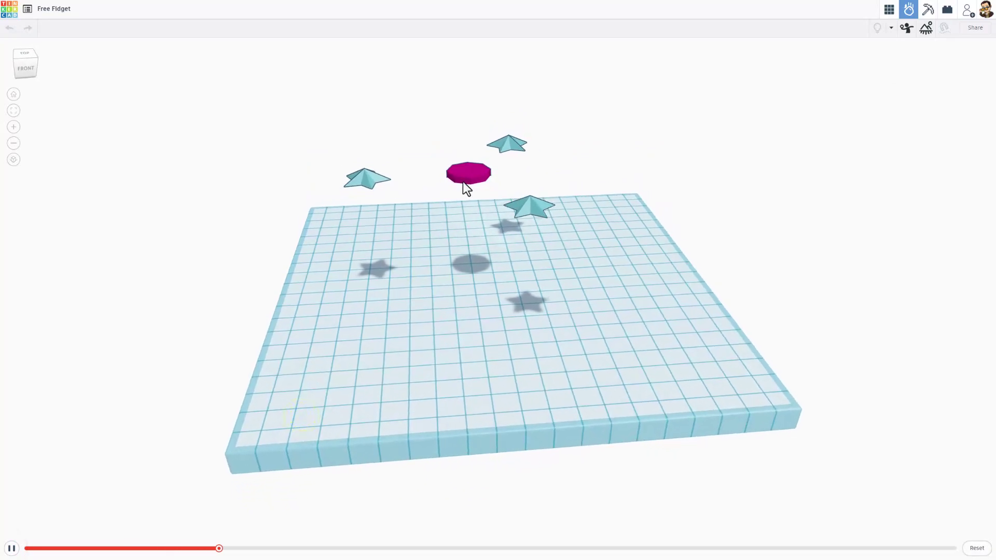
{"action": "left_click", "coordinate": [363, 151]}
{"action": "left_click", "coordinate": [358, 132]}
{"action": "scroll", "coordinate": [353, 145], "scroll_direction": "up", "scroll_amount": 3}
{"action": "left_click", "coordinate": [360, 126]}
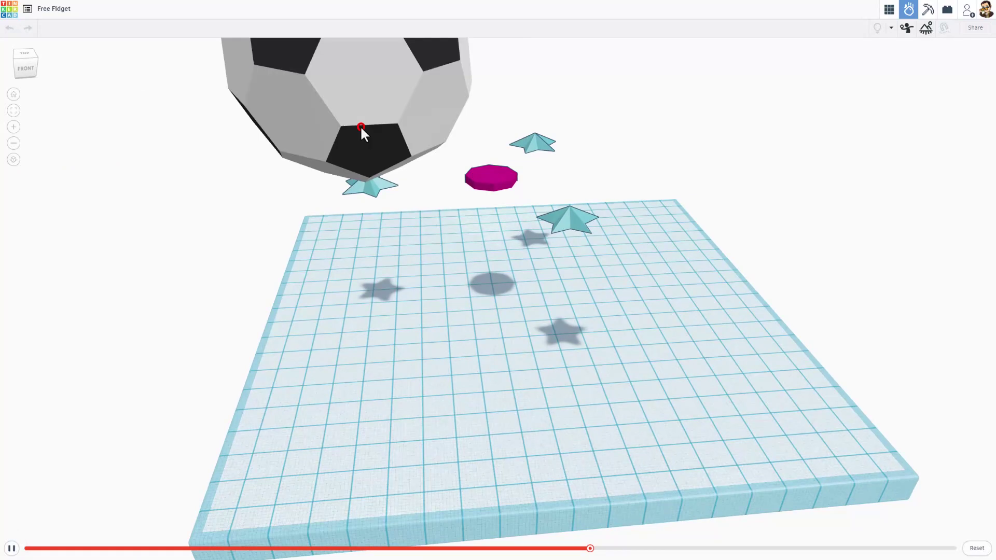
{"action": "right_click_drag", "start_coordinate": [745, 207], "coordinate": [707, 294]}
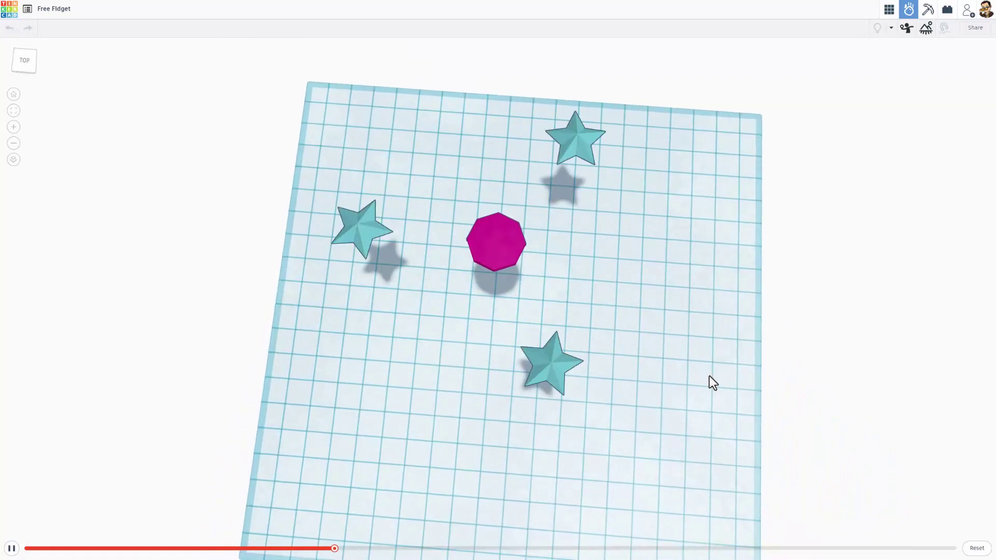
{"action": "right_click_drag", "start_coordinate": [708, 375], "coordinate": [711, 320]}
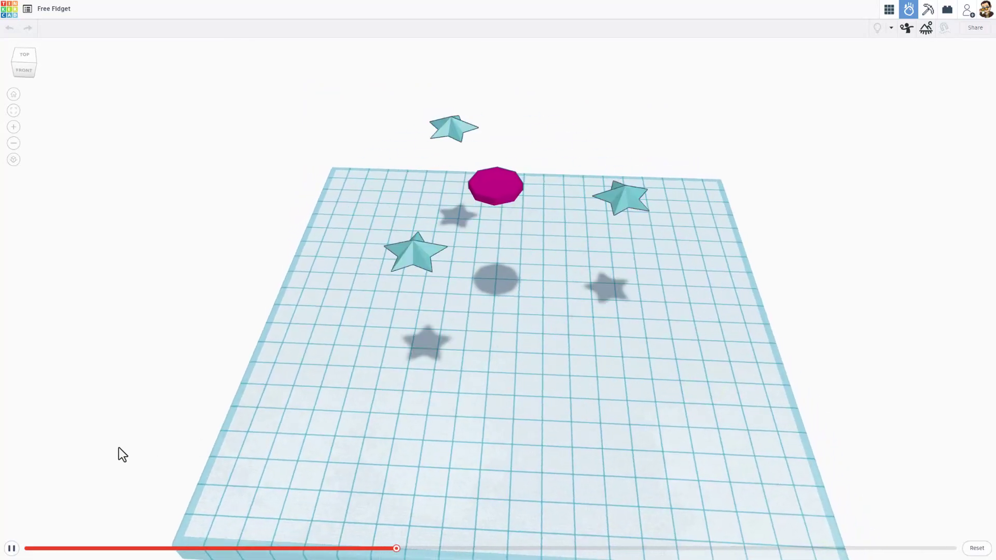
- Pause the simulation and return to the 3D design workspace
{"action": "left_click", "coordinate": [11, 548]}
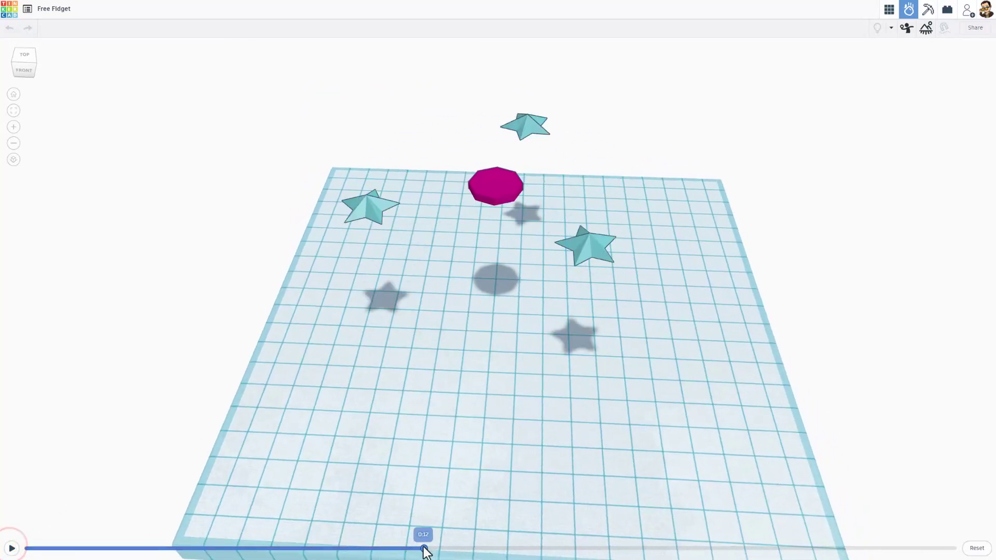
{"action": "mouse_move", "coordinate": [424, 548]}
{"action": "left_mouse_down"}
{"action": "mouse_move", "coordinate": [229, 553]}
{"action": "mouse_move", "coordinate": [434, 556]}
{"action": "left_mouse_up"}
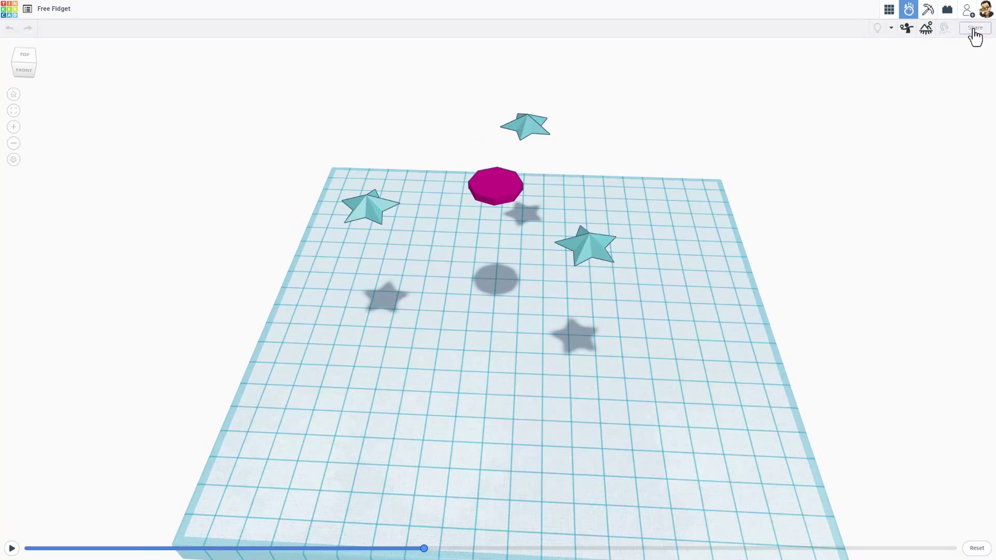
{"action": "right_click_drag", "start_coordinate": [615, 264], "coordinate": [622, 274]}
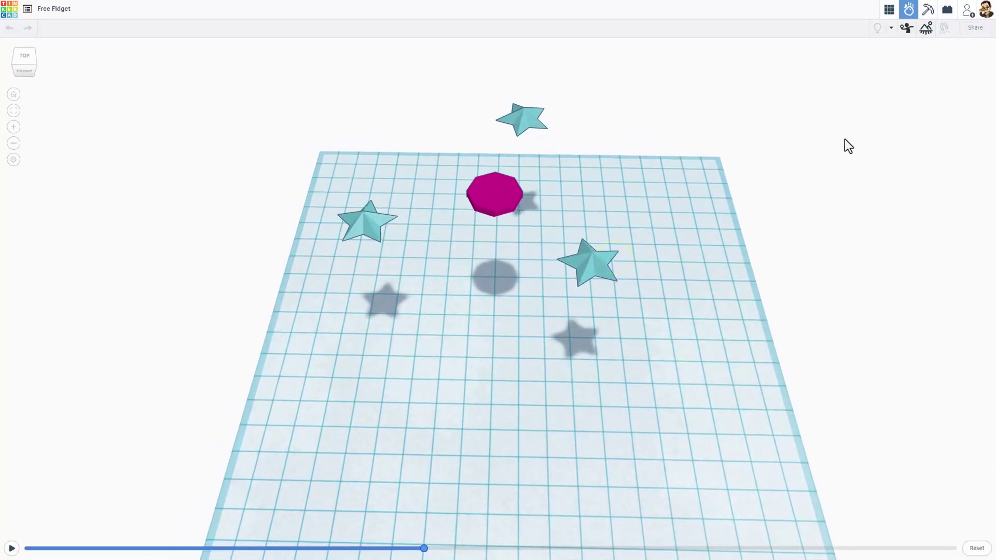
{"action": "left_click", "coordinate": [887, 16]}
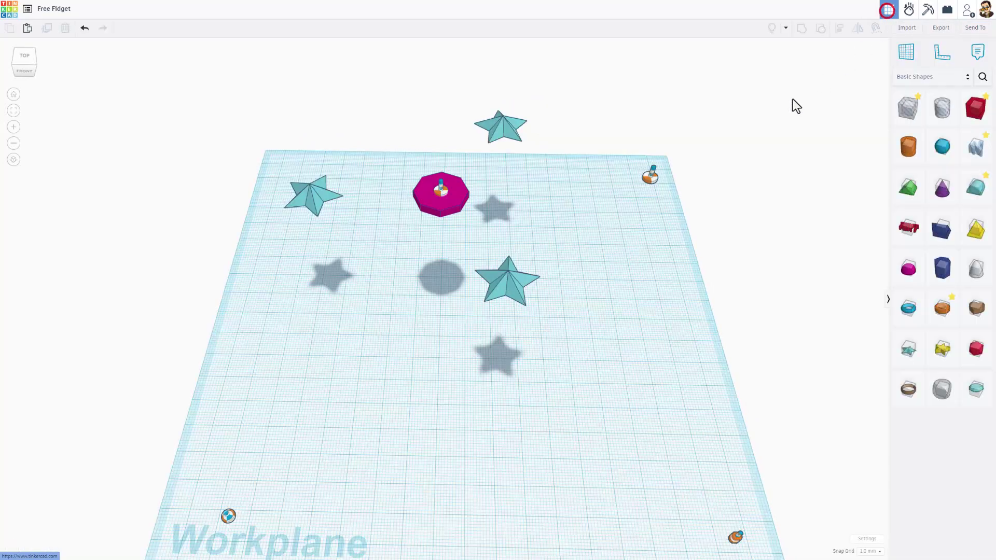
- Select the raised polygon and three stars and move them together past the workplane's back-left corner
{"action": "left_click", "coordinate": [582, 270]}
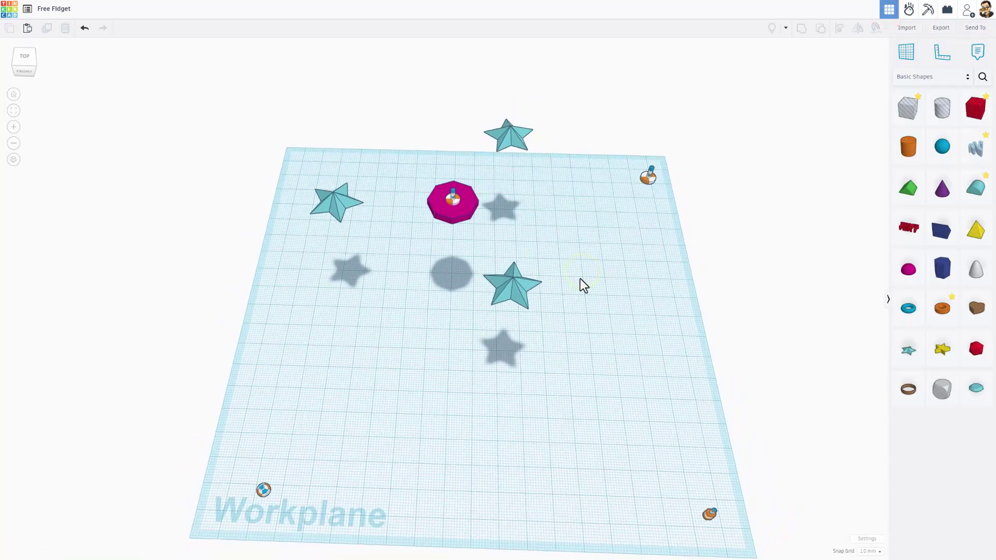
{"action": "left_click_drag", "start_coordinate": [559, 115], "coordinate": [307, 300]}
{"action": "left_click_drag", "start_coordinate": [498, 286], "coordinate": [388, 139]}
{"action": "left_click", "coordinate": [335, 284]}
{"action": "right_click_drag", "start_coordinate": [334, 283], "coordinate": [409, 283]}
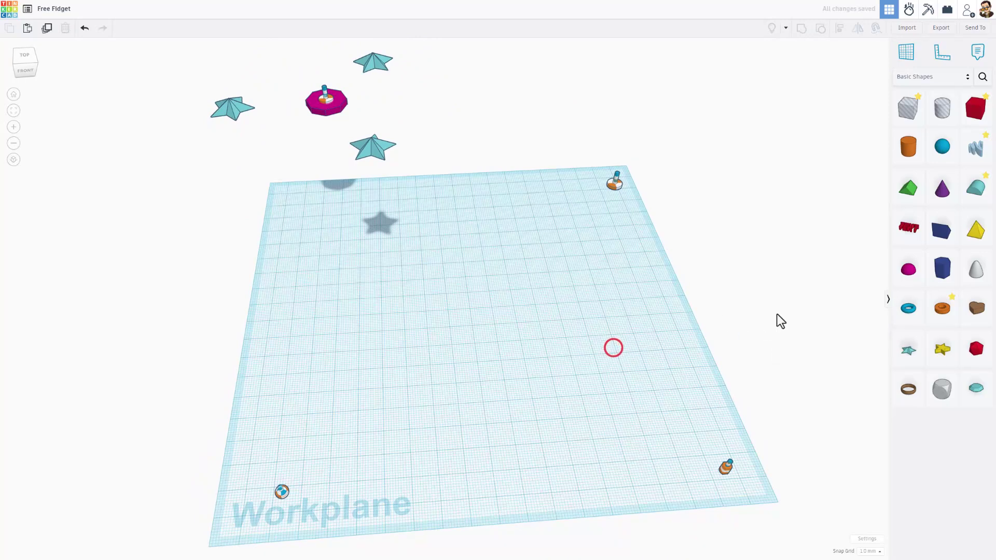
- Place a half sphere near the middle of the workplane and a heart to its right
{"action": "left_click_drag", "start_coordinate": [904, 275], "coordinate": [460, 306]}
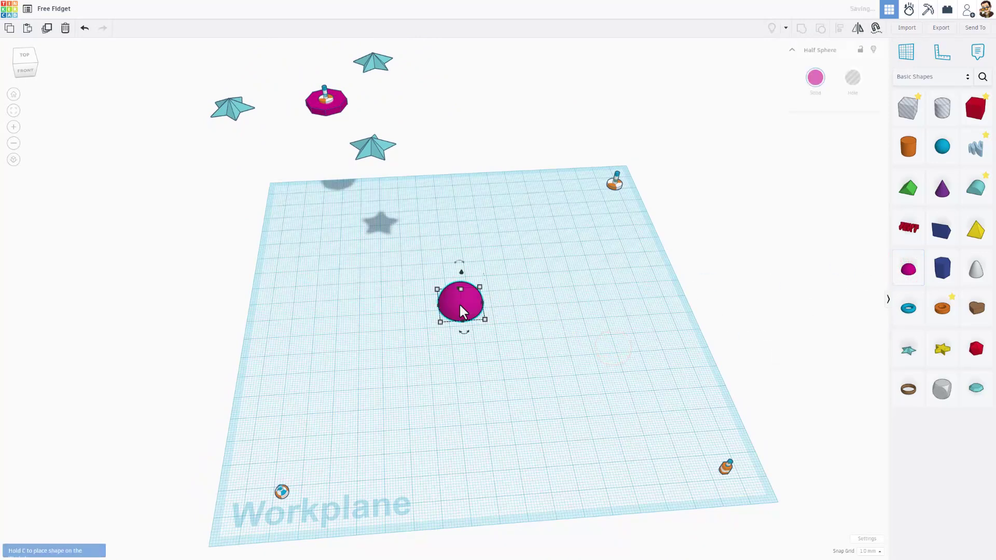
{"action": "left_click", "coordinate": [553, 347]}
{"action": "right_click_drag", "start_coordinate": [554, 347], "coordinate": [565, 345]}
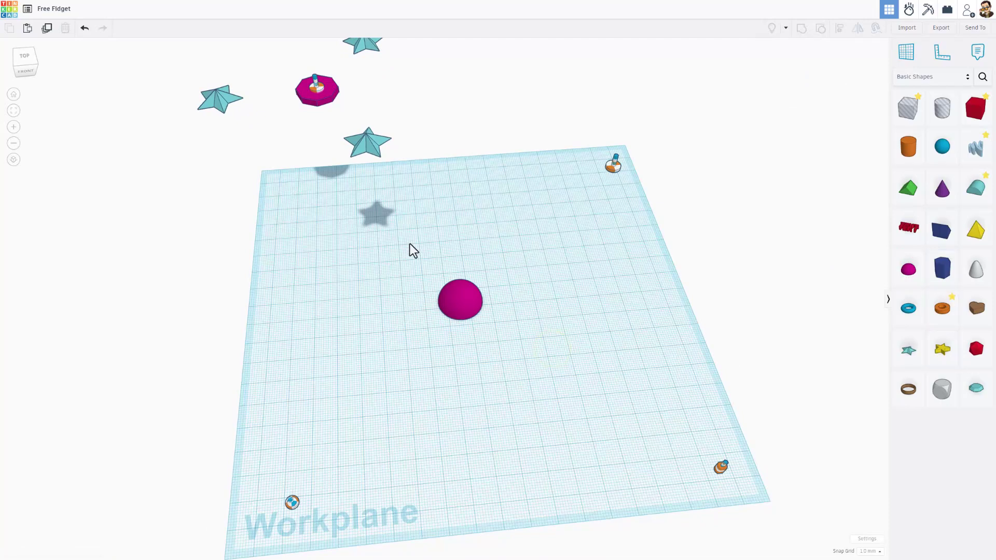
{"action": "left_click_drag", "start_coordinate": [973, 317], "coordinate": [550, 289]}
{"action": "left_click", "coordinate": [506, 314]}
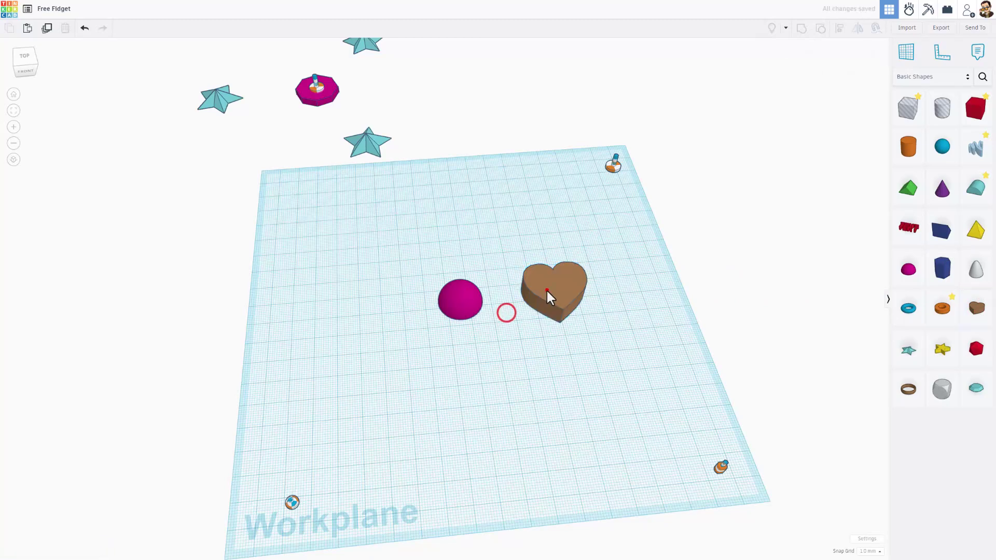
- Colour the heart solid red, flatten it and nudge it slightly on the workplane
{"action": "left_click", "coordinate": [546, 288]}
{"action": "left_click", "coordinate": [813, 76]}
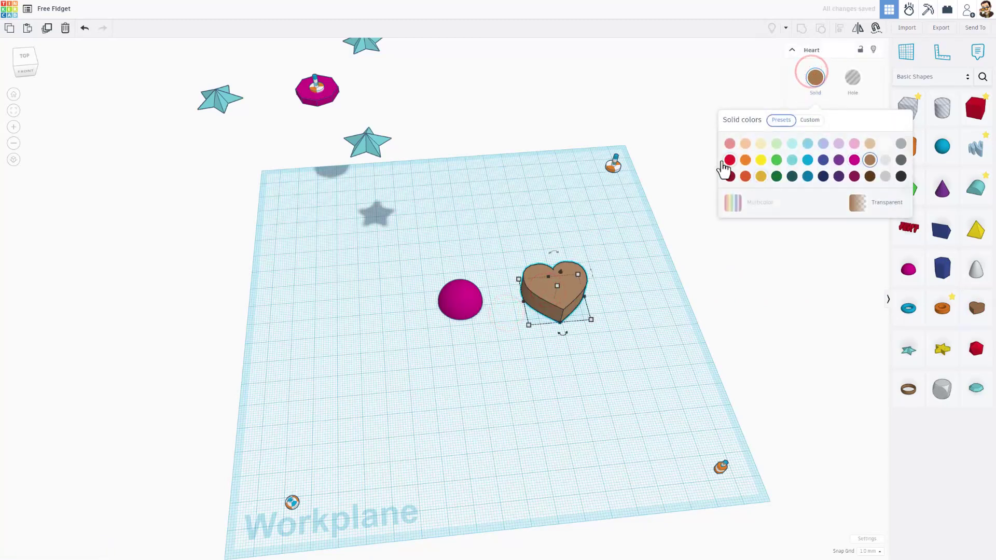
{"action": "left_click", "coordinate": [728, 161]}
{"action": "left_click_drag", "start_coordinate": [556, 286], "coordinate": [550, 297]}
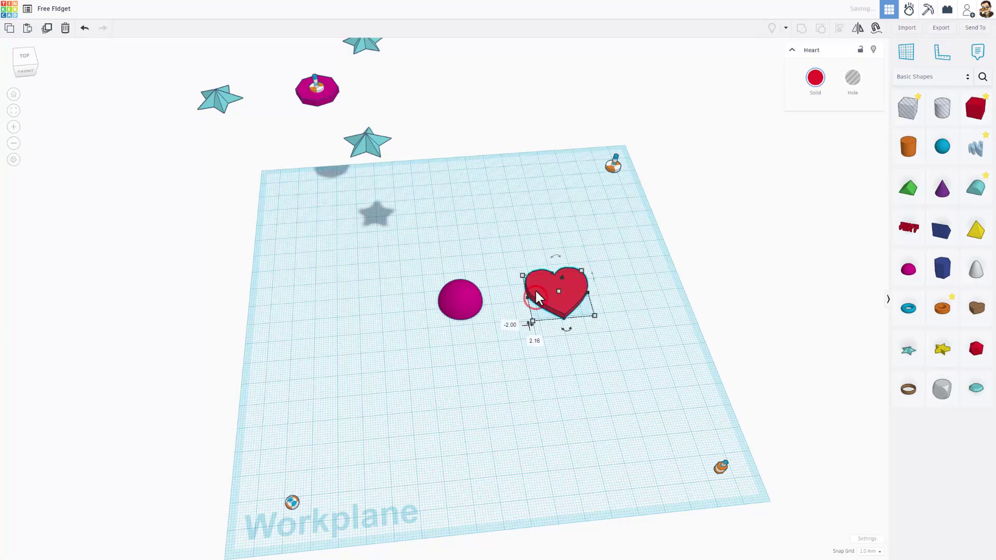
{"action": "left_click", "coordinate": [488, 306]}
- Try cruising a text shape onto the heart's top face and undo the placement
{"action": "key", "text": "c"}
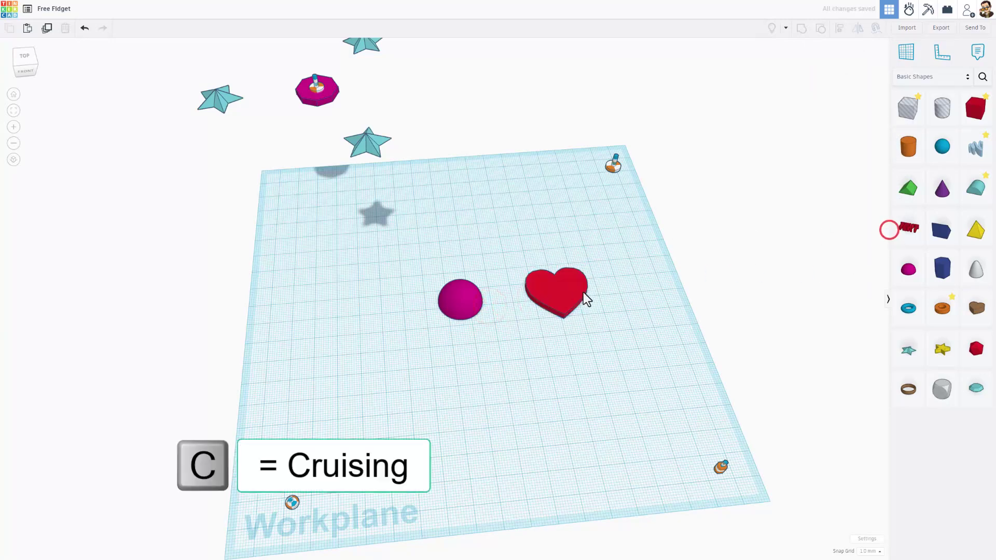
{"action": "left_click_drag", "start_coordinate": [909, 227], "coordinate": [562, 291]}
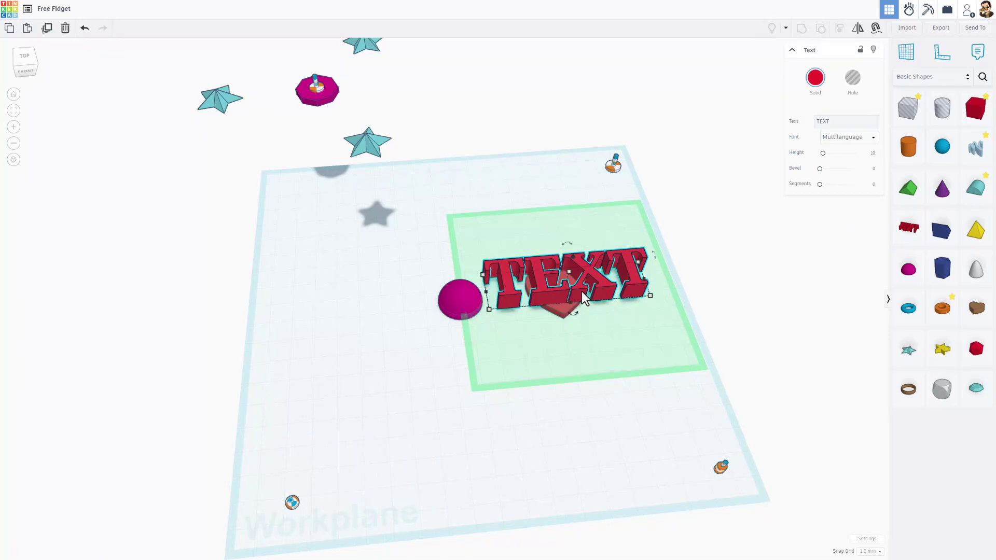
{"action": "key", "text": "ctrl+z"}
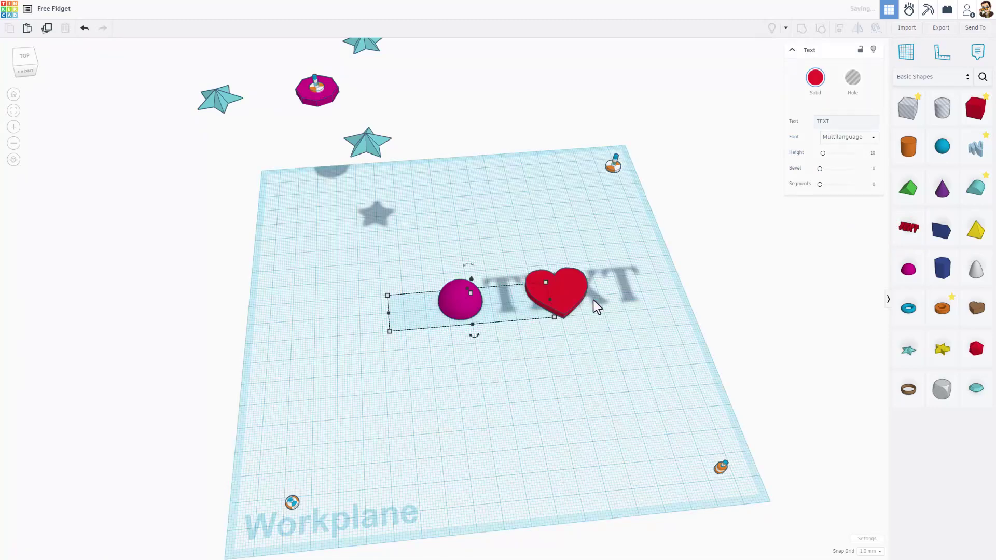
{"action": "left_click", "coordinate": [437, 310]}
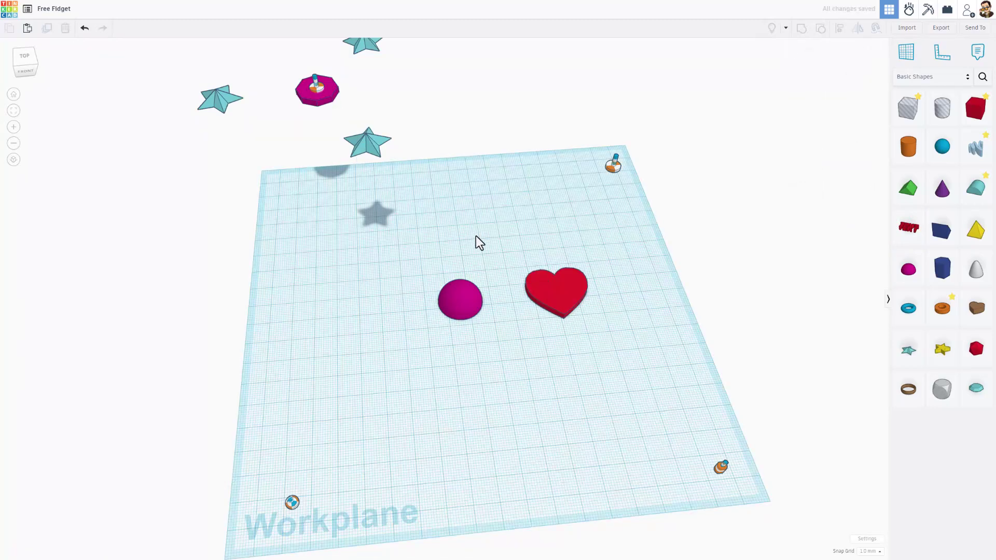
- Scale the heart down proportionally to about 21.33 by 19.57 mm and compare it with the half sphere's size
{"action": "left_click", "coordinate": [541, 312]}
{"action": "left_click_drag", "start_coordinate": [535, 317], "coordinate": [545, 308], "text": "shift"}
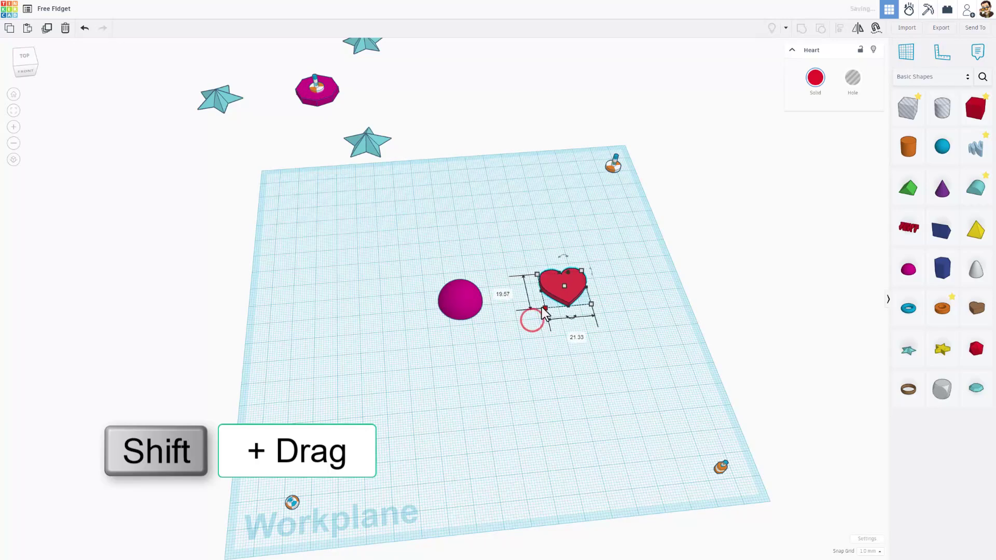
{"action": "left_click", "coordinate": [468, 307]}
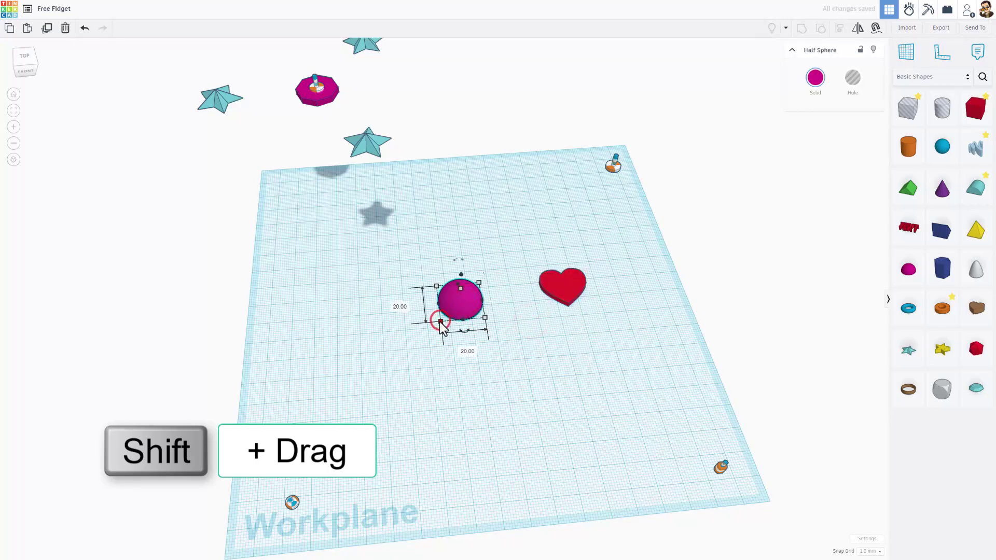
- Duplicate the heart and move the copy about 85 mm to the other side of the half sphere
{"action": "left_click", "coordinate": [554, 301]}
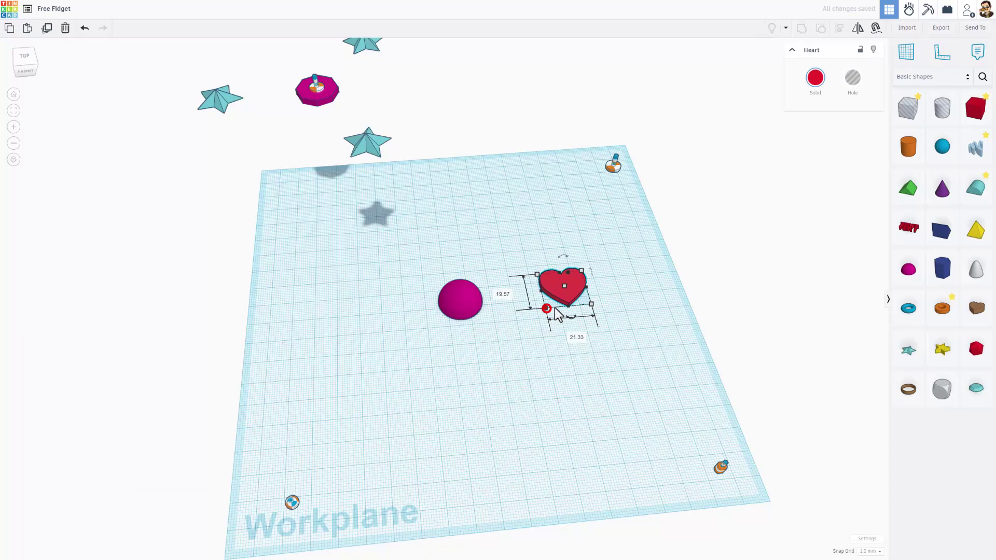
{"action": "key", "text": "ctrl+d"}
{"action": "left_click_drag", "start_coordinate": [552, 290], "coordinate": [366, 307]}
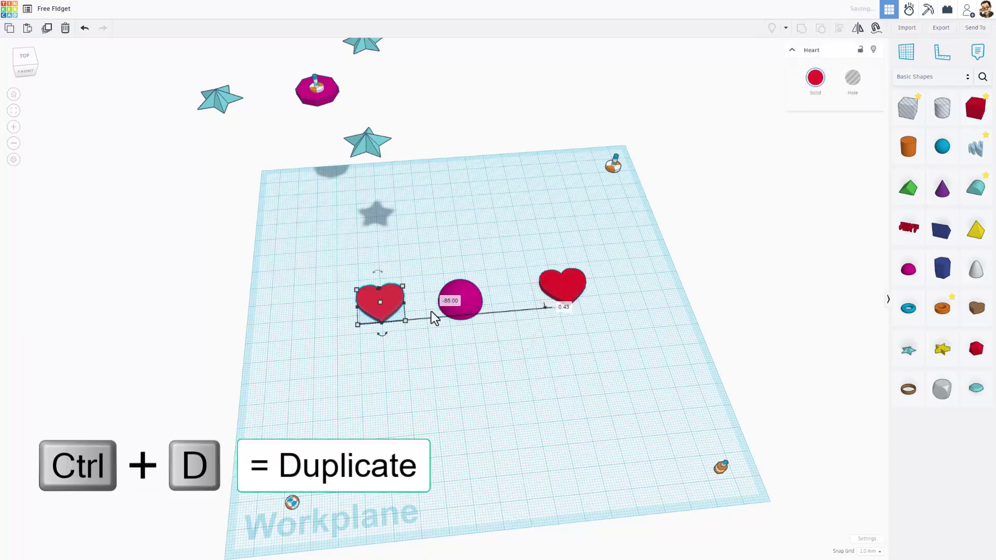
- Align the two hearts' centres front to back and group them into one pair
{"action": "left_click", "coordinate": [571, 285], "text": "shift"}
{"action": "left_click", "coordinate": [837, 30]}
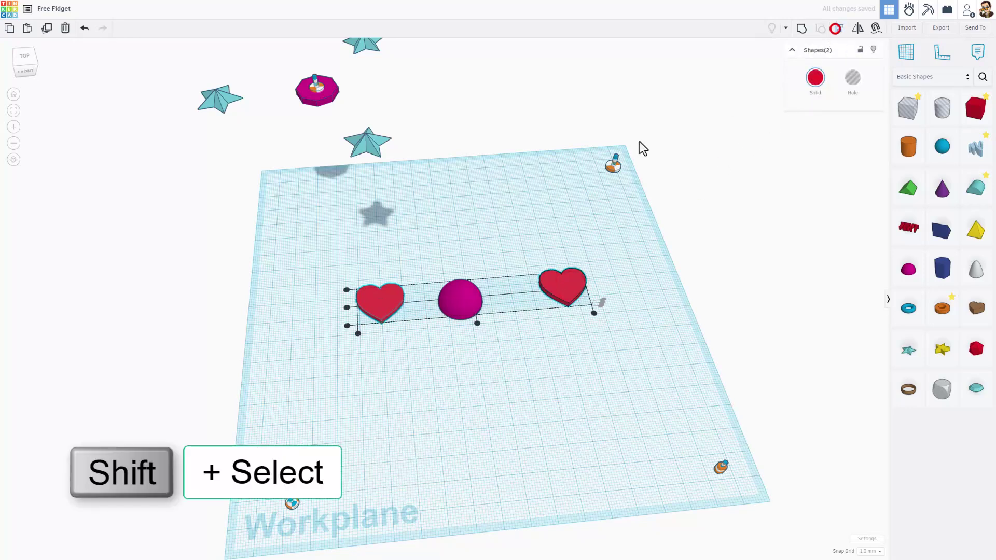
{"action": "left_click", "coordinate": [346, 307]}
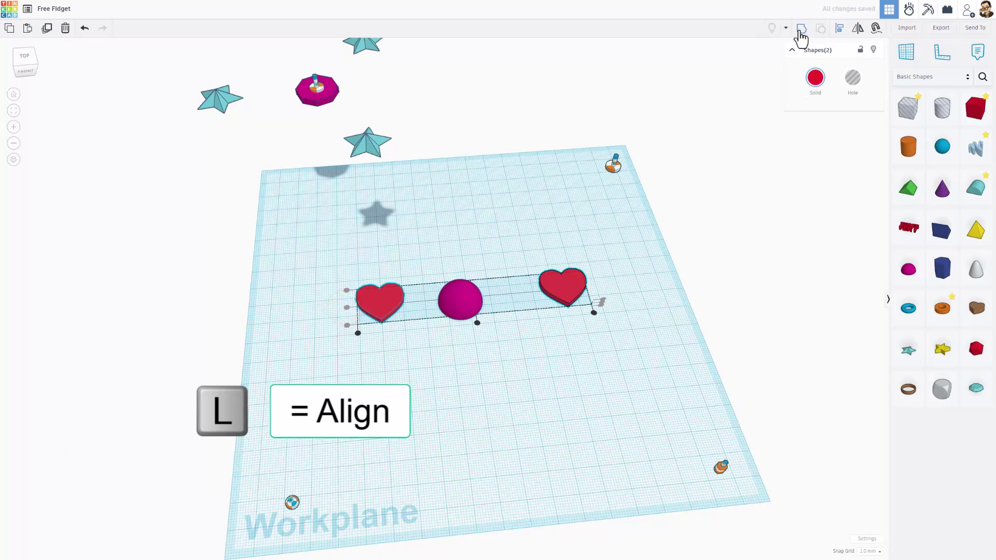
- Centre the grouped heart pair on the half sphere in both horizontal directions, using the half sphere as the alignment reference
{"action": "left_click_drag", "start_coordinate": [571, 230], "coordinate": [390, 340]}
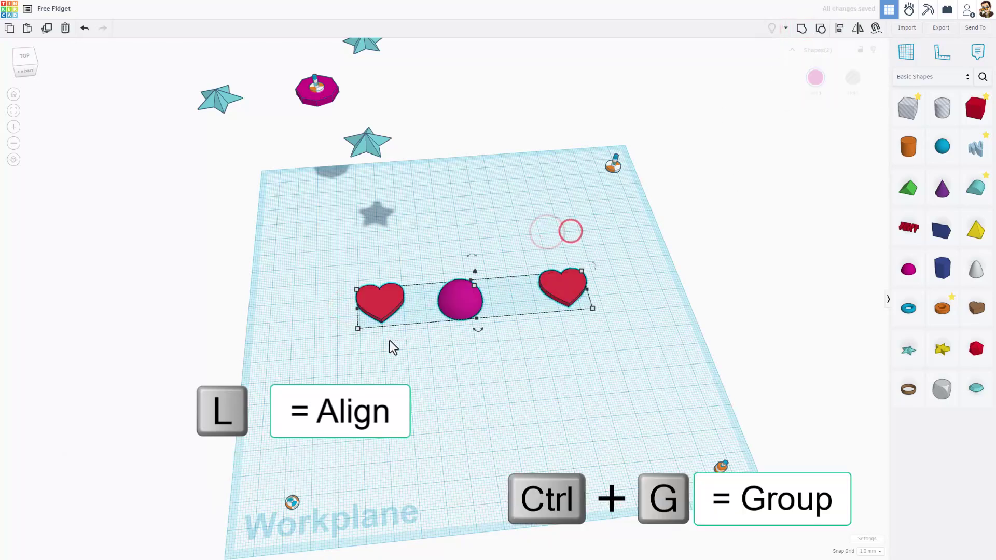
{"action": "key", "text": "l"}
{"action": "left_click", "coordinate": [445, 299]}
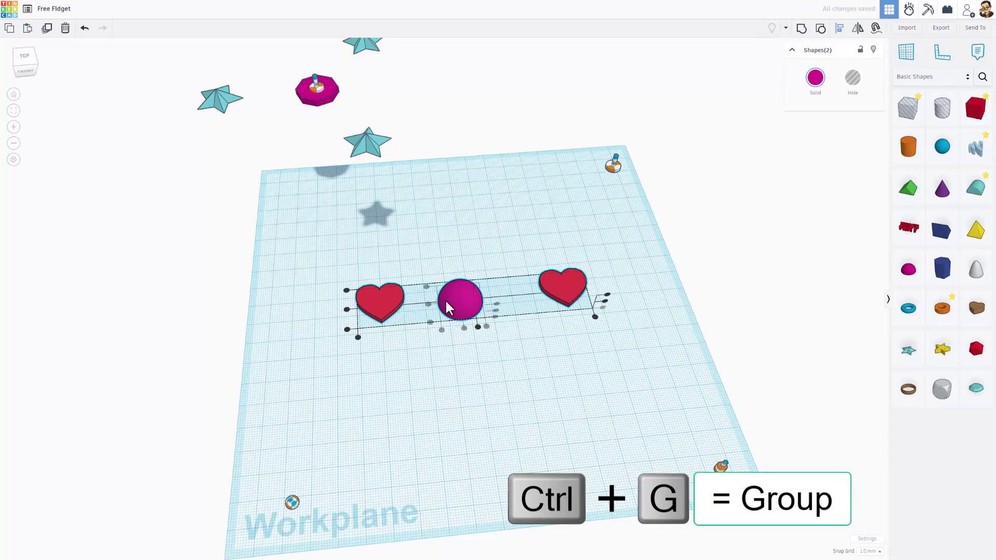
{"action": "left_click", "coordinate": [456, 327]}
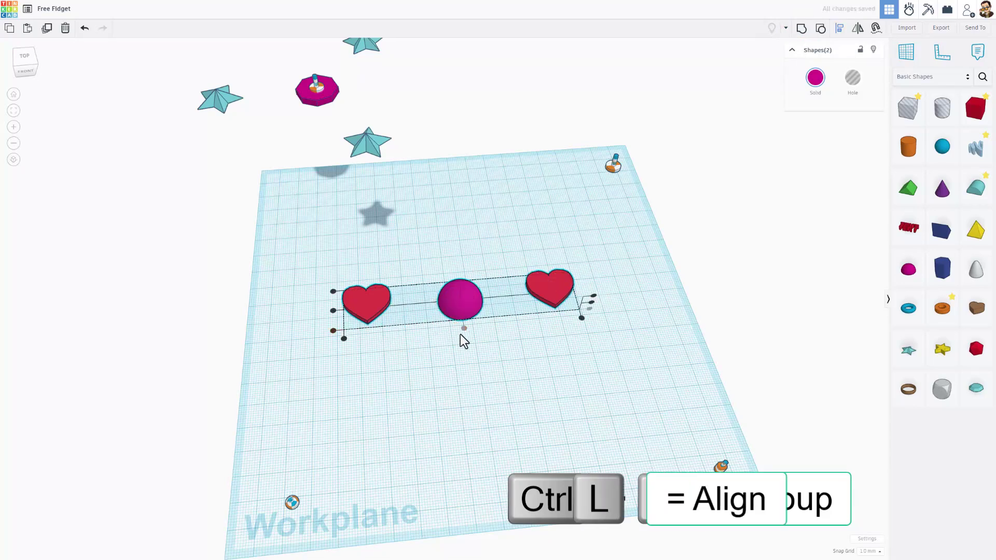
{"action": "left_click", "coordinate": [332, 311]}
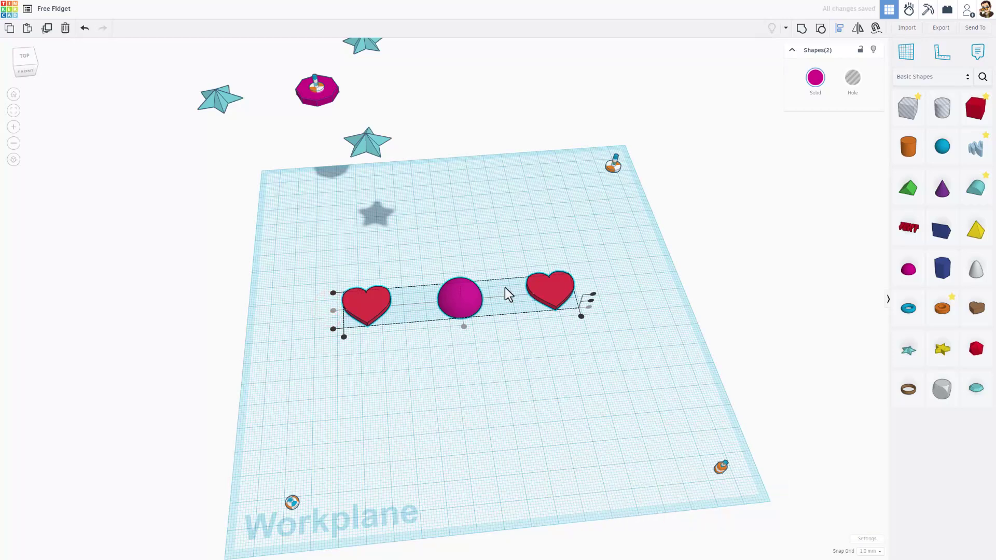
{"action": "left_click", "coordinate": [427, 322]}
- Duplicate the grouped heart pair and rotate the copy 60° around the half sphere
{"action": "right_click_drag", "start_coordinate": [428, 322], "coordinate": [388, 281]}
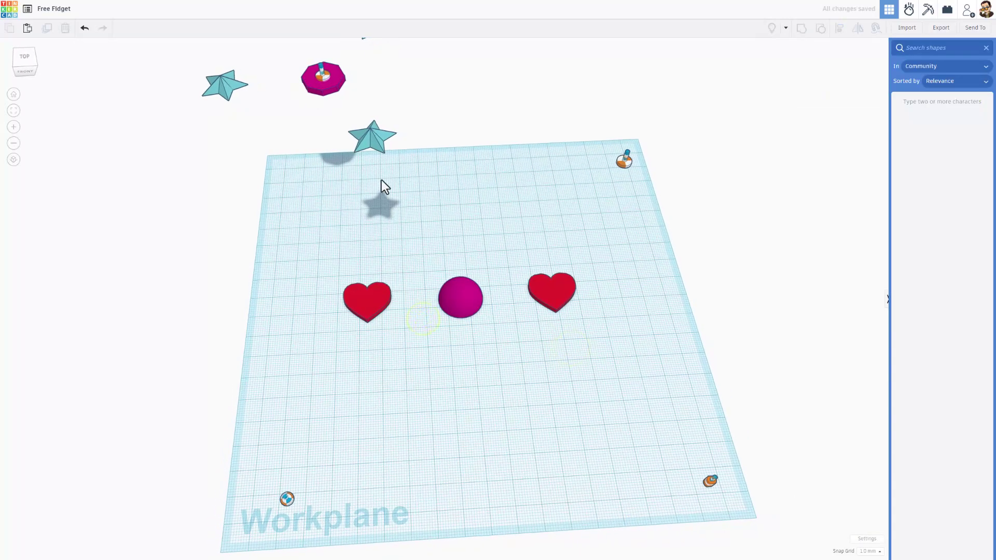
{"action": "left_click", "coordinate": [562, 293]}
{"action": "key", "text": "ctrl+d"}
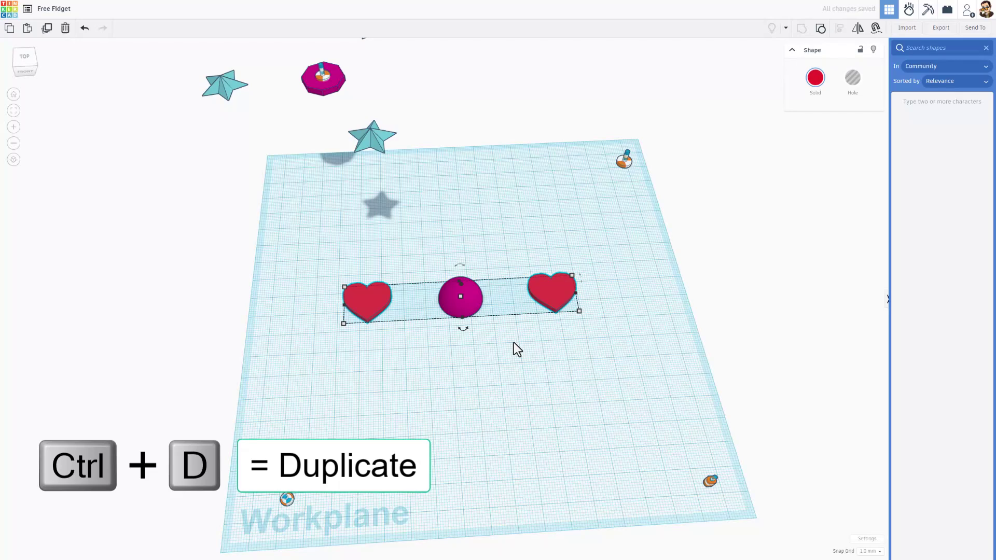
{"action": "mouse_move", "coordinate": [466, 329]}
{"action": "left_click_drag", "start_coordinate": [466, 329], "coordinate": [362, 483]}
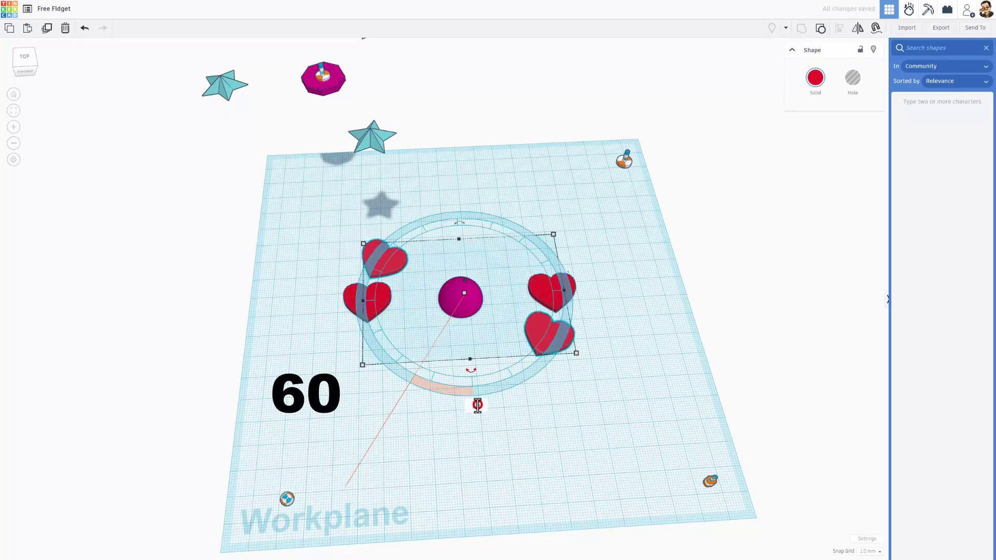
{"action": "type", "text": "60"}
{"action": "key", "text": "Return"}
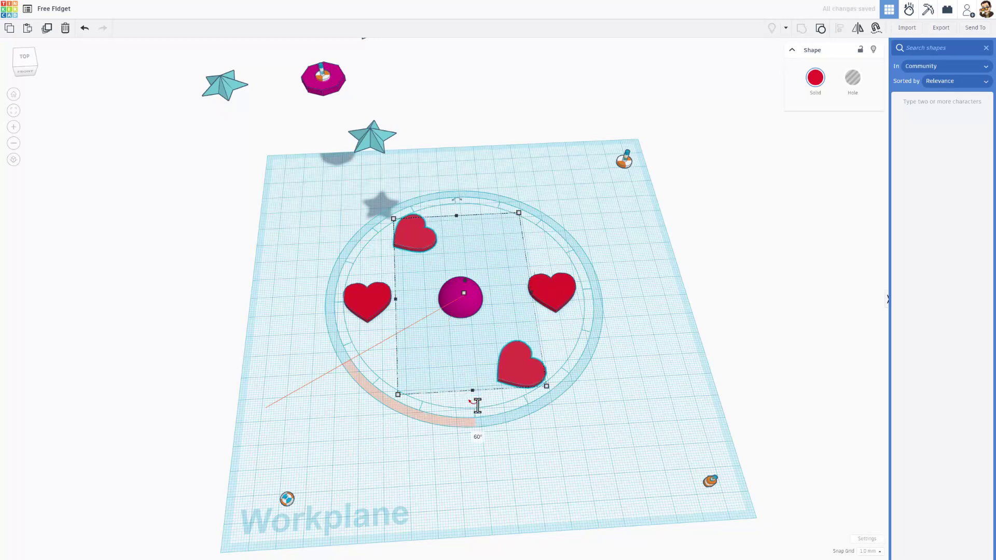
- Repeat the rotated duplication to complete a ring of six hearts around the half sphere
{"action": "key", "text": "ctrl+d"}
{"action": "key", "text": "ctrl+d"}
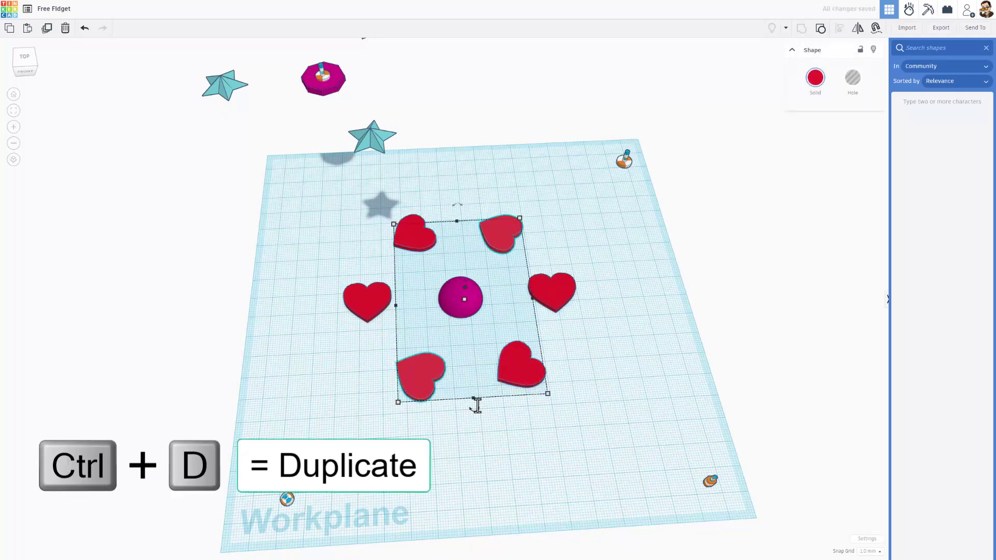
{"action": "left_click", "coordinate": [629, 326]}
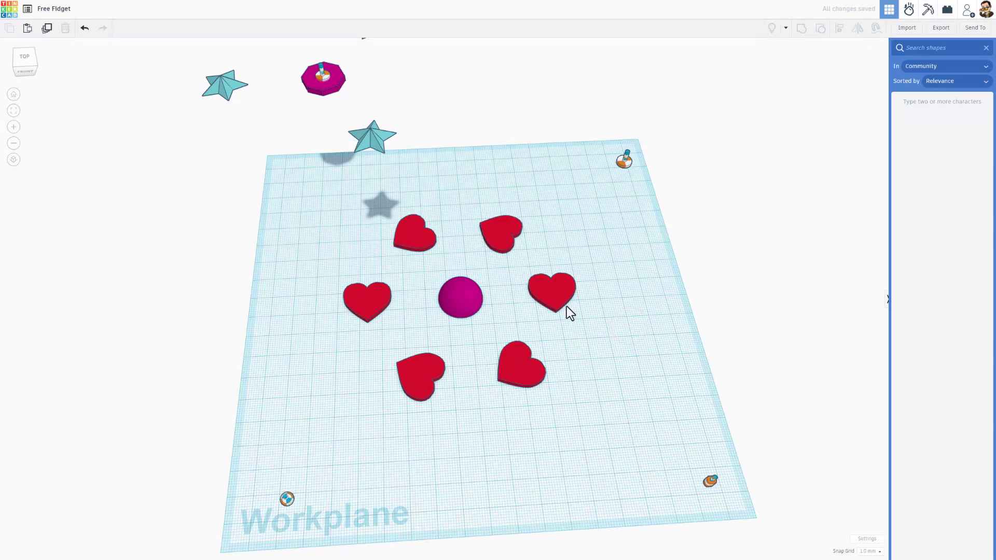
- Ungroup each of the three heart pairs into individual hearts
{"action": "left_click", "coordinate": [530, 363]}
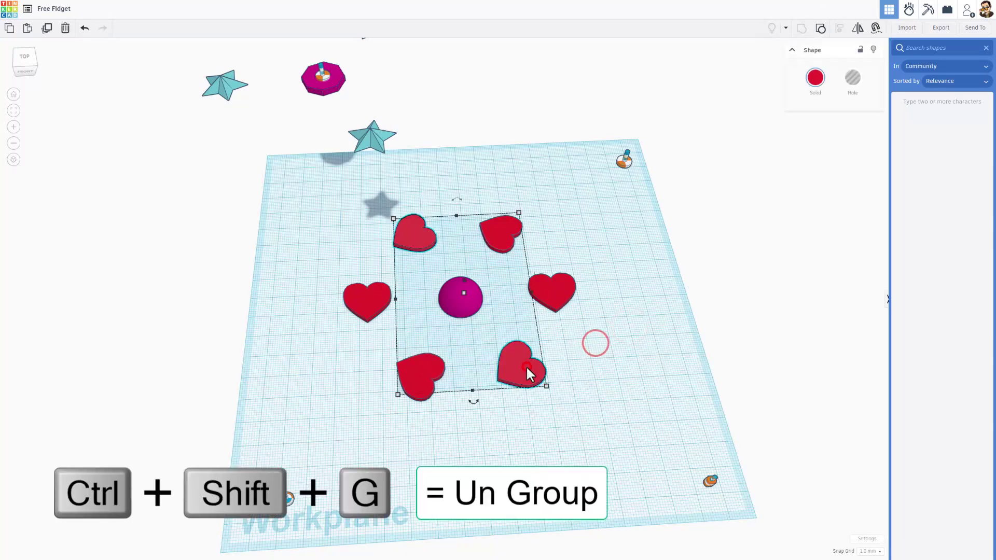
{"action": "left_click", "coordinate": [818, 27]}
{"action": "left_click", "coordinate": [652, 242]}
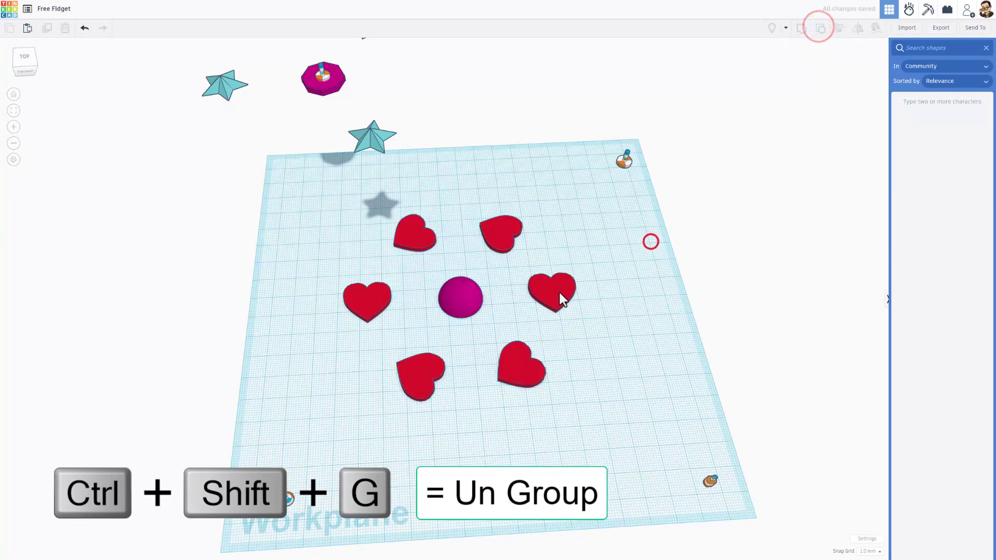
{"action": "left_click", "coordinate": [559, 292]}
{"action": "left_click", "coordinate": [820, 27]}
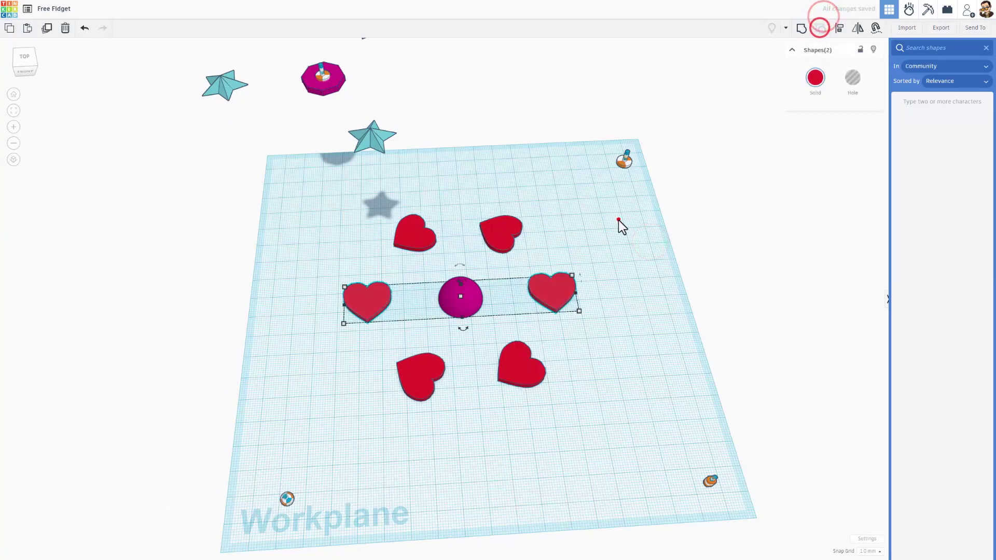
{"action": "left_click", "coordinate": [618, 220]}
{"action": "left_click", "coordinate": [505, 235]}
{"action": "left_click", "coordinate": [820, 28]}
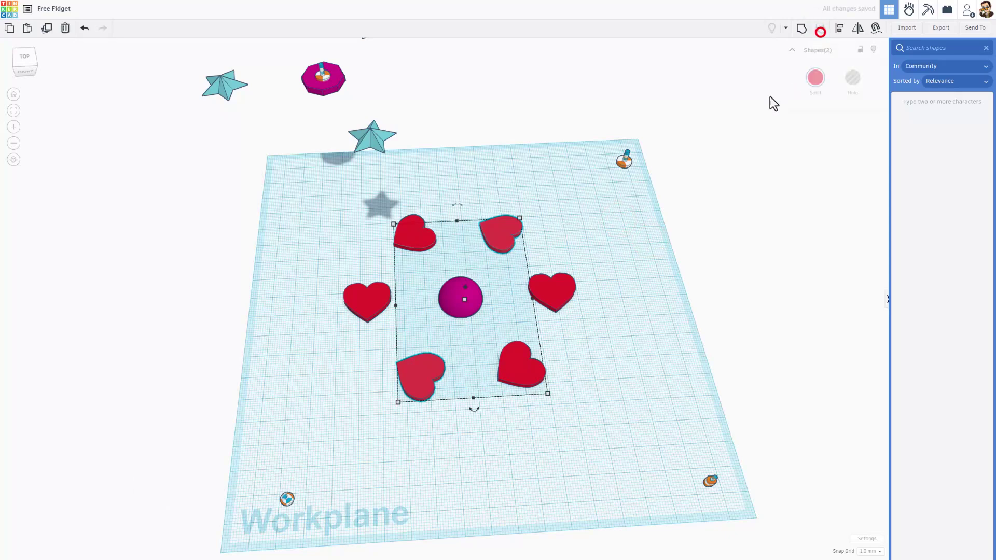
{"action": "key", "text": "Delete"}
{"action": "left_click", "coordinate": [663, 273]}
- Delete every second heart so that three evenly spaced hearts surround the half sphere
{"action": "left_click", "coordinate": [422, 370]}
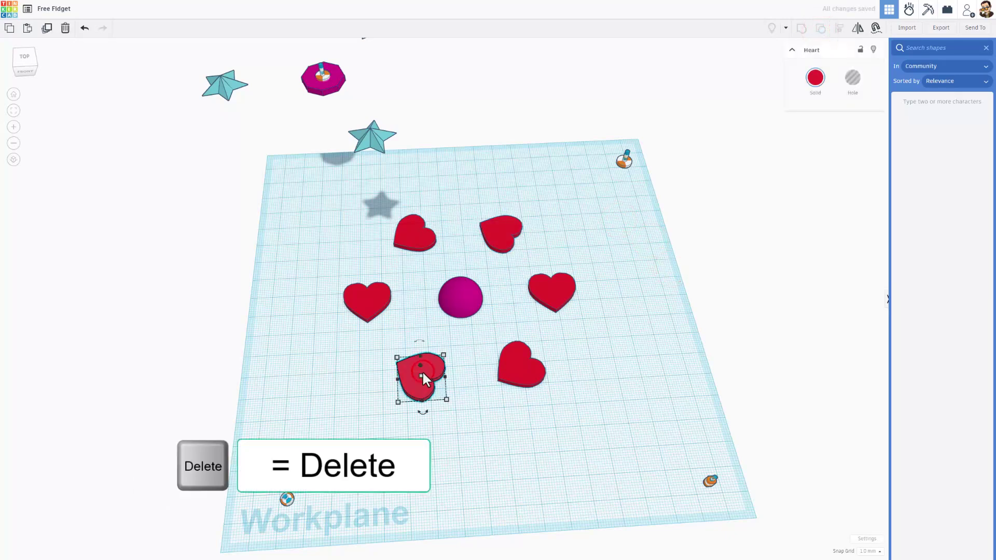
{"action": "key", "text": "Delete"}
{"action": "left_click", "coordinate": [558, 286]}
{"action": "key", "text": "Delete"}
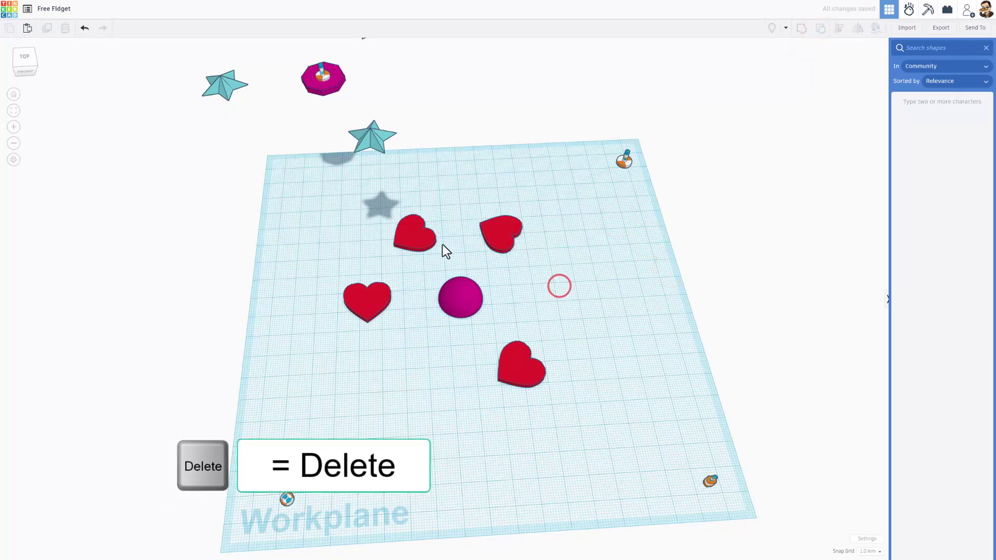
{"action": "left_click", "coordinate": [424, 237]}
{"action": "key", "text": "Delete"}
- Group the three remaining hearts into a single shape
{"action": "right_click_drag", "start_coordinate": [354, 288], "coordinate": [384, 300]}
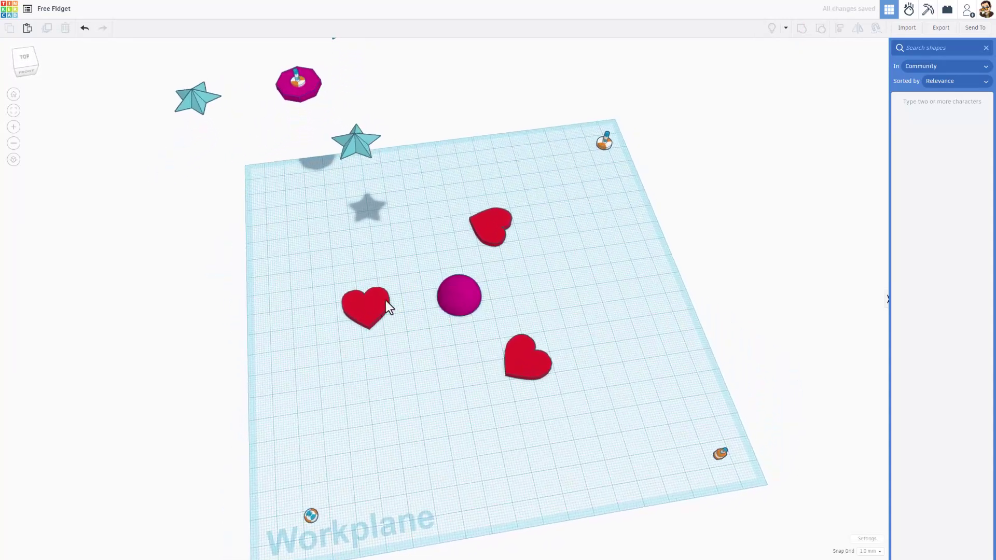
{"action": "key", "text": "shift"}
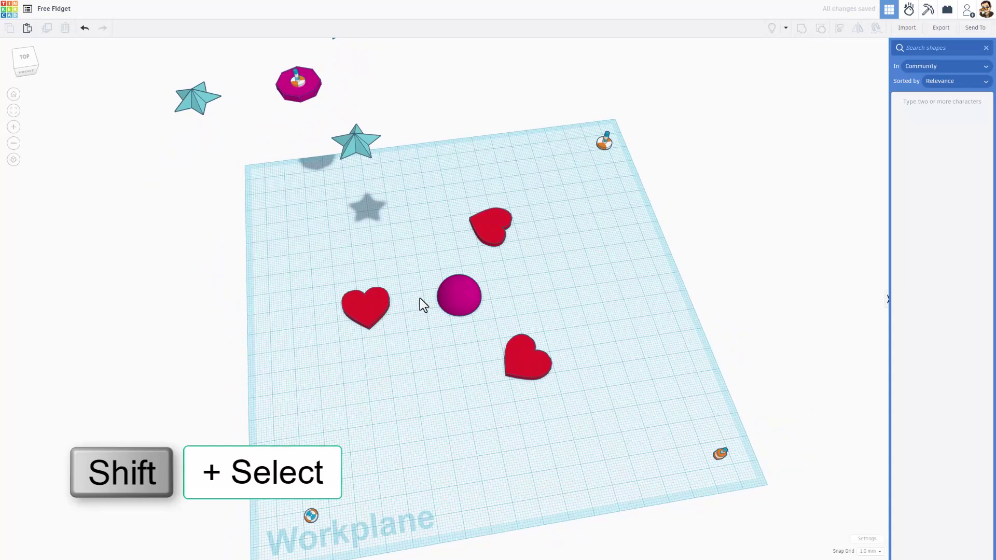
{"action": "left_click", "coordinate": [383, 306], "text": "shift"}
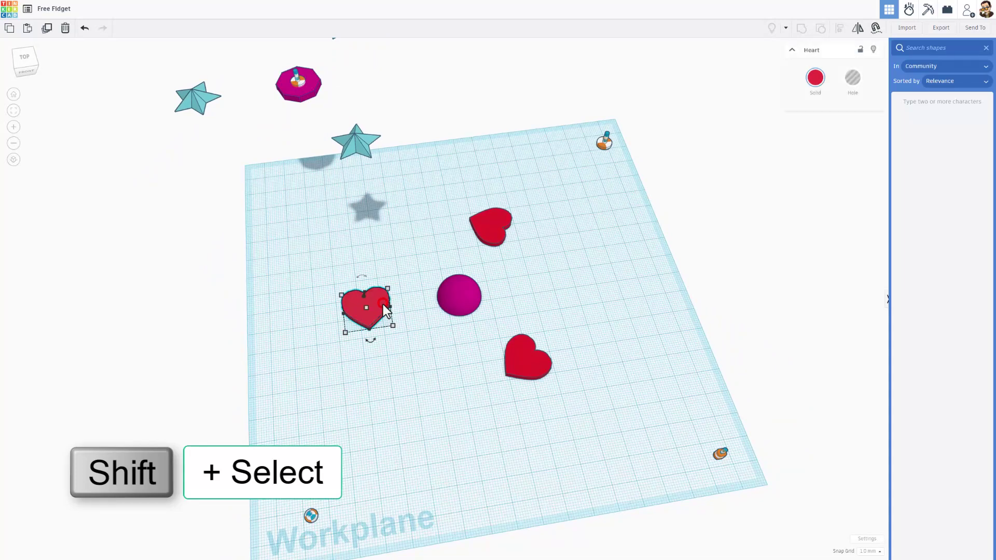
{"action": "left_click", "coordinate": [493, 222], "text": "shift"}
{"action": "left_click", "coordinate": [514, 359], "text": "shift"}
{"action": "key", "text": "ctrl+g"}
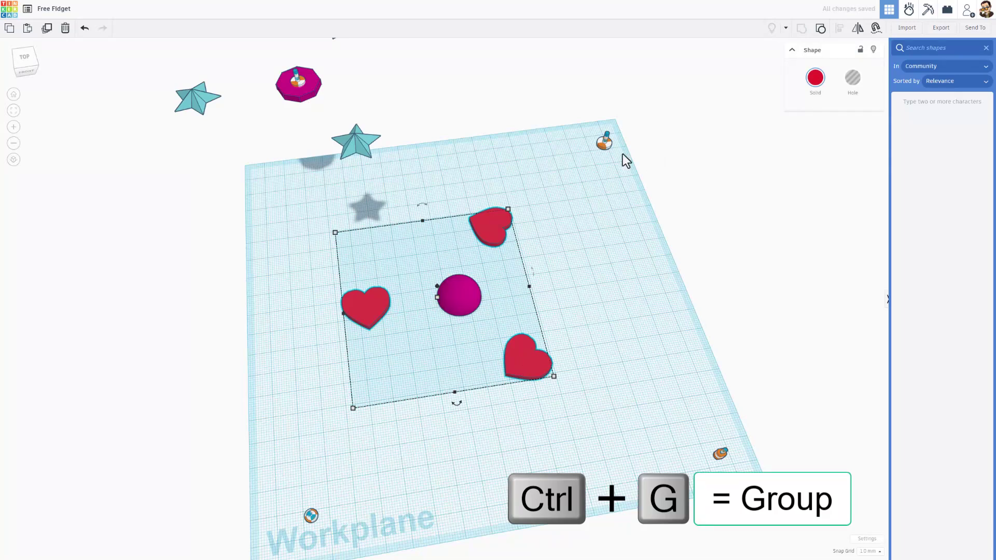
{"action": "left_click", "coordinate": [604, 196]}
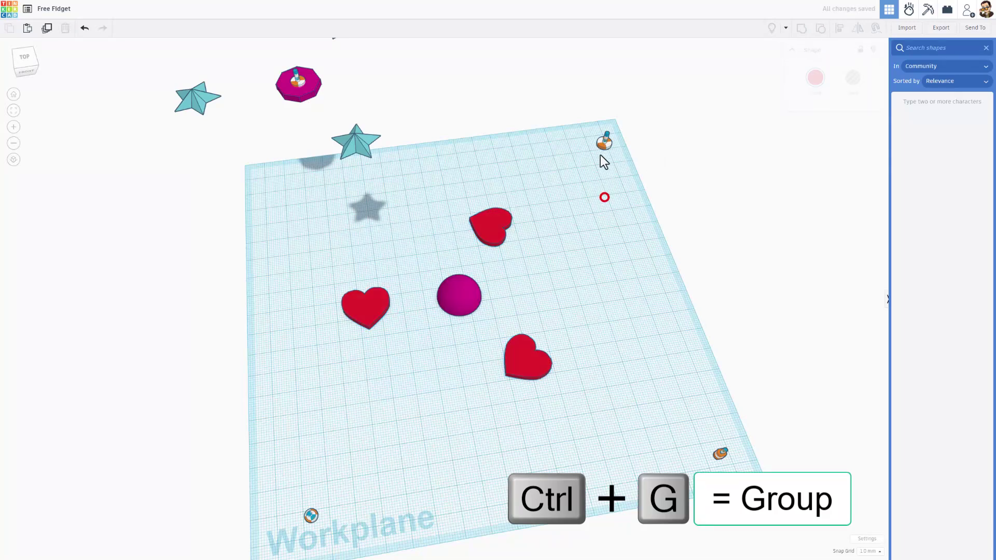
- Duplicate the axle connector at the workplane's far corner and move the copy onto the half sphere, offset -93 and 79 mm
{"action": "left_click", "coordinate": [604, 142]}
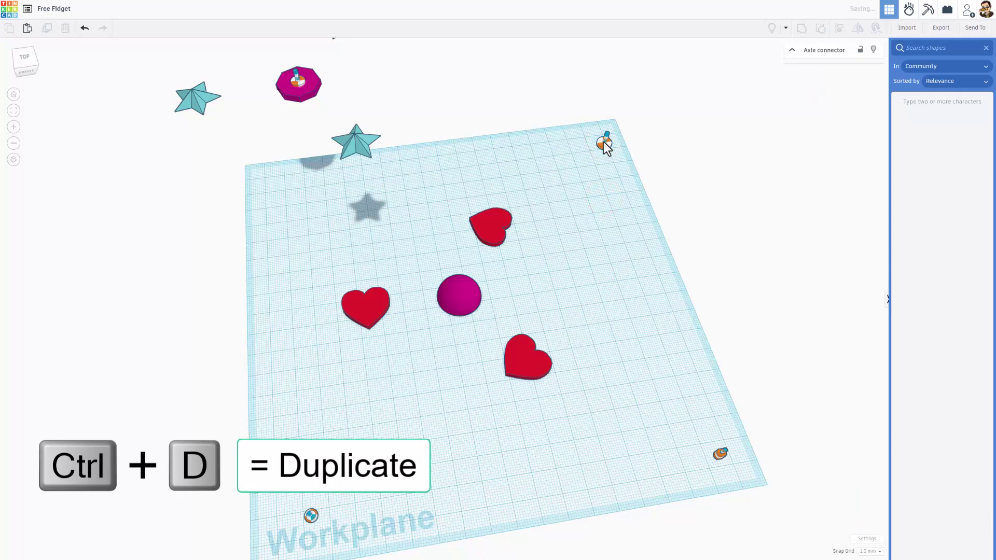
{"action": "key", "text": "ctrl+d"}
{"action": "left_click_drag", "start_coordinate": [599, 144], "coordinate": [451, 297]}
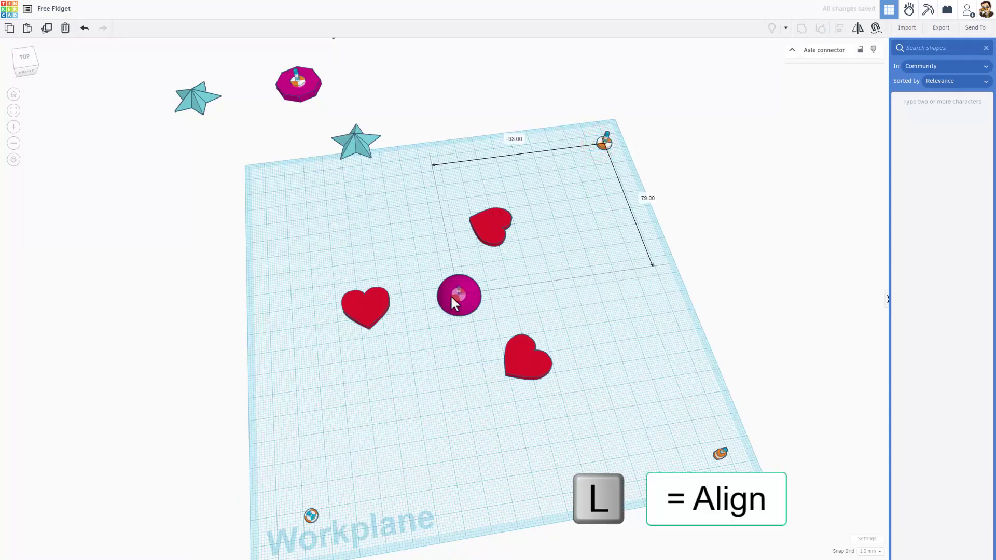
- Align the copied axle connector with the centre of the half sphere in both horizontal directions
{"action": "left_click", "coordinate": [512, 307]}
{"action": "left_click_drag", "start_coordinate": [495, 286], "coordinate": [440, 309]}
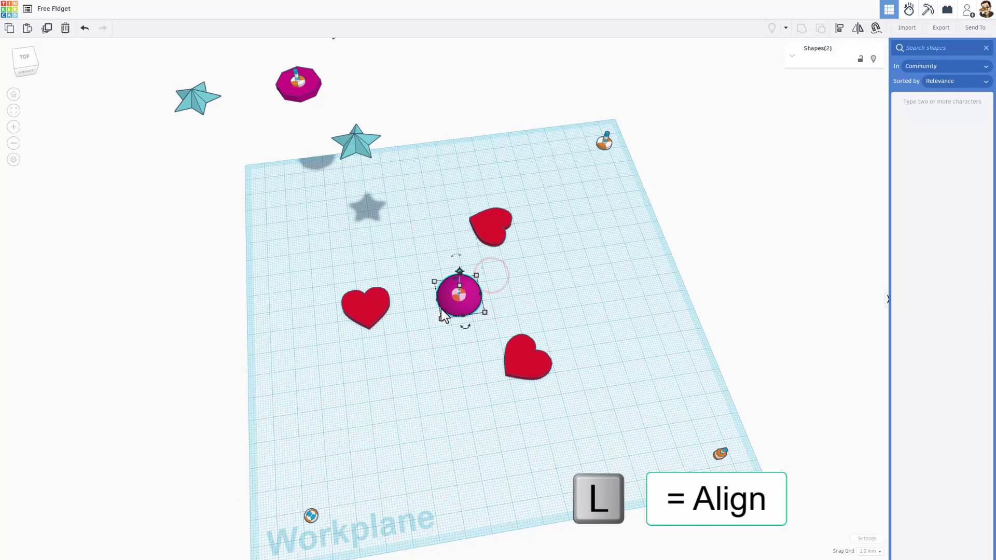
{"action": "left_click", "coordinate": [426, 302]}
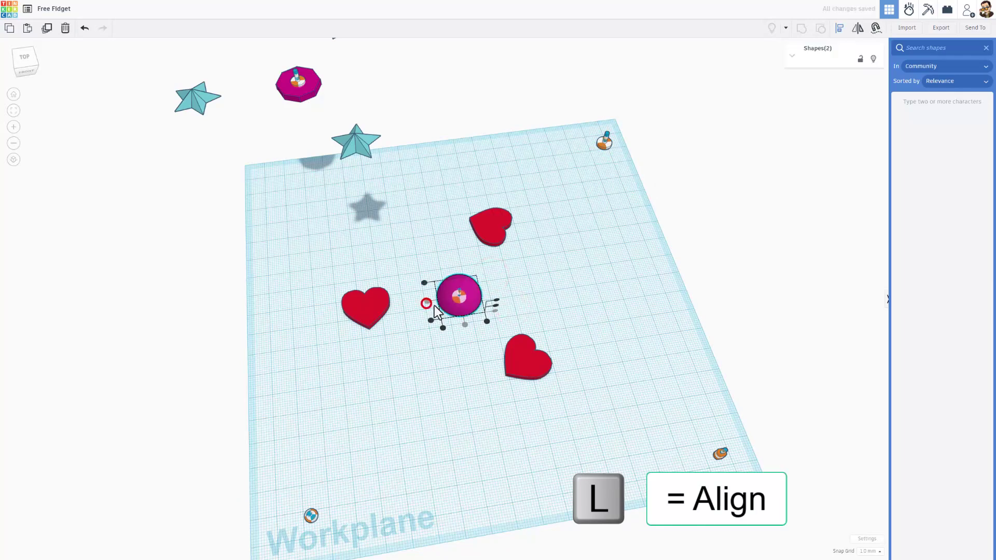
{"action": "left_click", "coordinate": [545, 285]}
- Raise the half sphere, its axle connector and the grouped hearts 28 mm above the workplane and shift them away from the star example
{"action": "right_click_drag", "start_coordinate": [530, 292], "coordinate": [596, 251]}
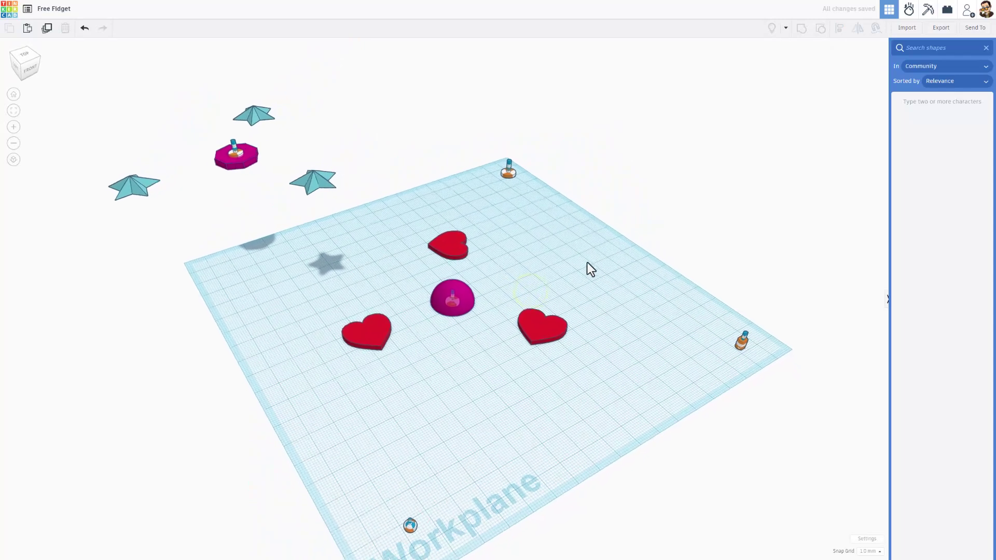
{"action": "left_click_drag", "start_coordinate": [362, 222], "coordinate": [538, 370]}
{"action": "left_click_drag", "start_coordinate": [434, 275], "coordinate": [446, 224]}
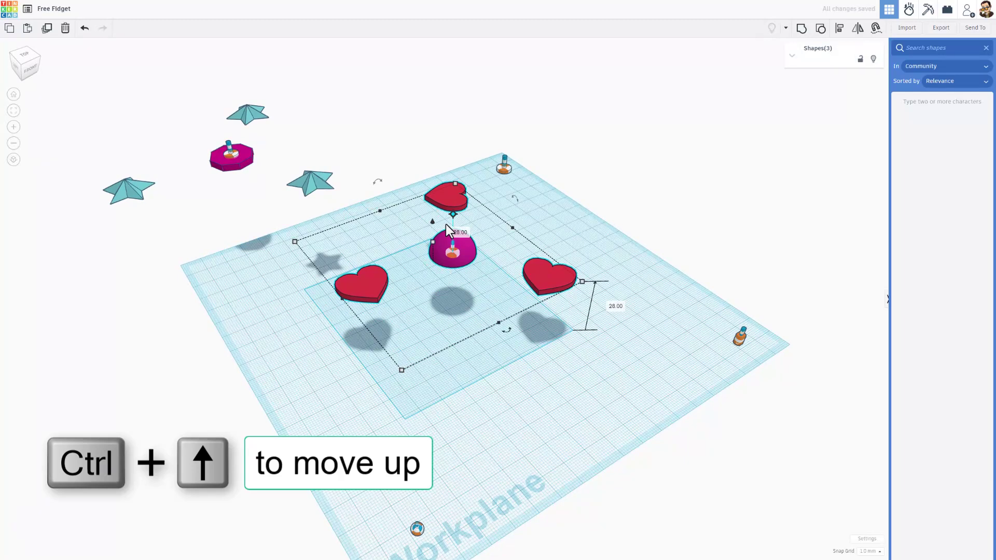
{"action": "key", "text": "Up"}
{"action": "key", "text": "Up"}
{"action": "key", "text": "Up"}
{"action": "key", "text": "Up"}
{"action": "key", "text": "Up"}
{"action": "key", "text": "Up"}
{"action": "key", "text": "Up"}
{"action": "key", "text": "Up"}
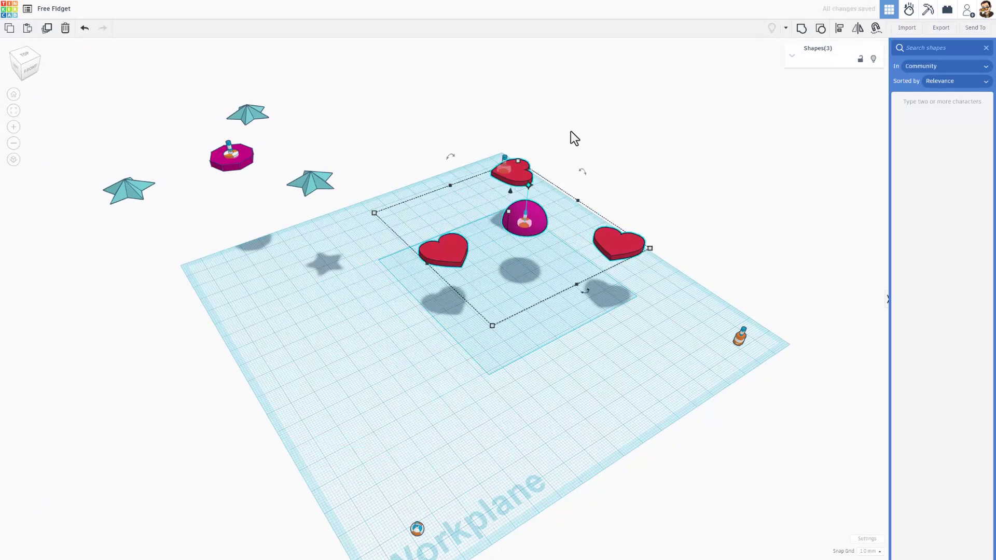
- Open the design in the simulation workspace and make the half sphere static
{"action": "left_click", "coordinate": [906, 15]}
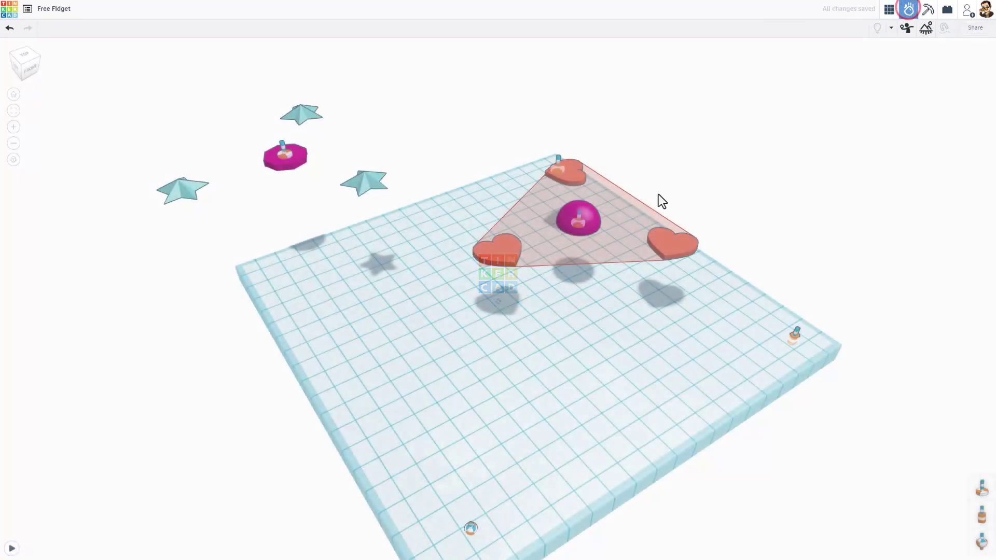
{"action": "right_click_drag", "start_coordinate": [662, 208], "coordinate": [607, 249]}
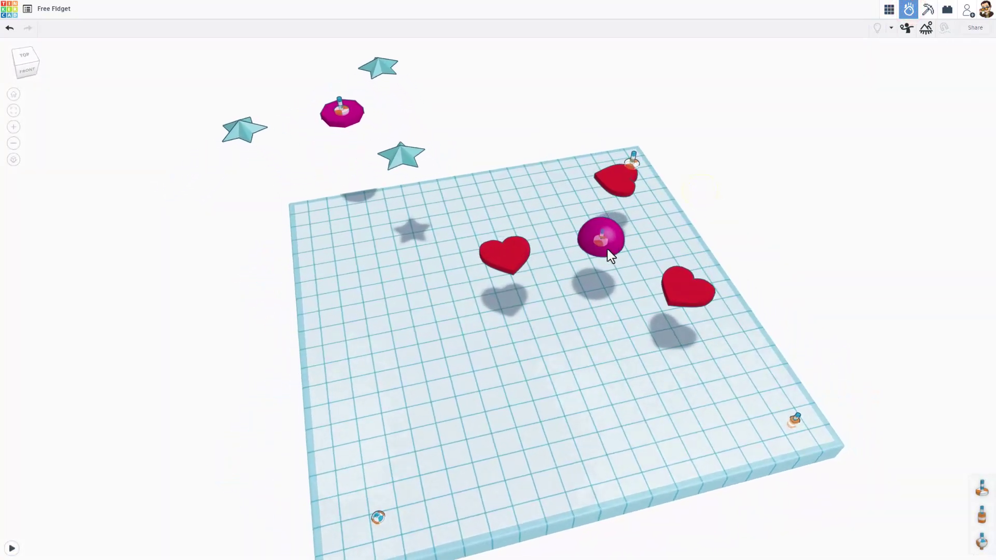
{"action": "left_click", "coordinate": [606, 247]}
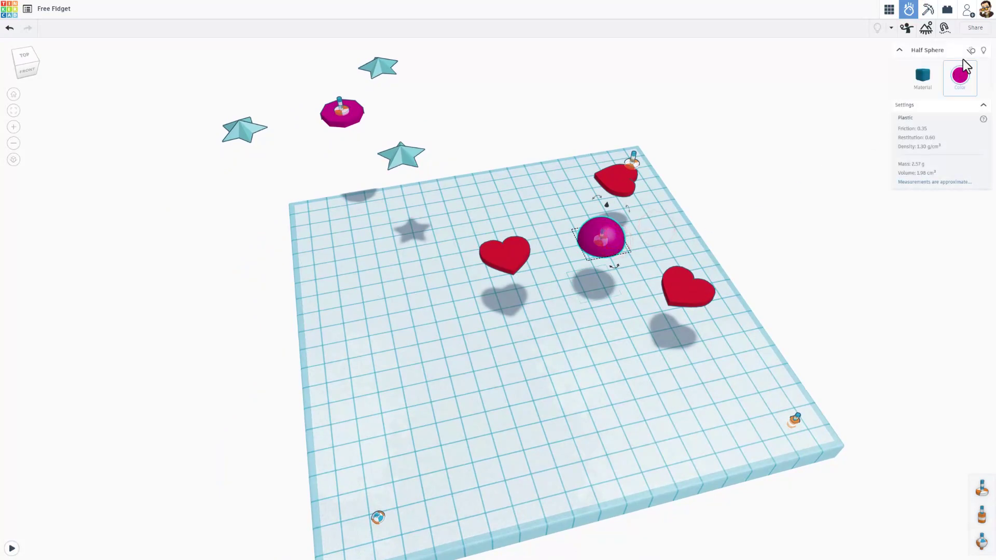
{"action": "left_click", "coordinate": [969, 50]}
- Select the axle connector in the half sphere and examine its placement from the side and from above
{"action": "mouse_move", "coordinate": [603, 257]}
{"action": "right_mouse_down"}
{"action": "mouse_move", "coordinate": [602, 213]}
{"action": "mouse_move", "coordinate": [591, 248]}
{"action": "right_mouse_up"}
{"action": "left_click", "coordinate": [593, 244]}
{"action": "left_click_drag", "start_coordinate": [598, 267], "coordinate": [683, 266]}
{"action": "left_click", "coordinate": [597, 267]}
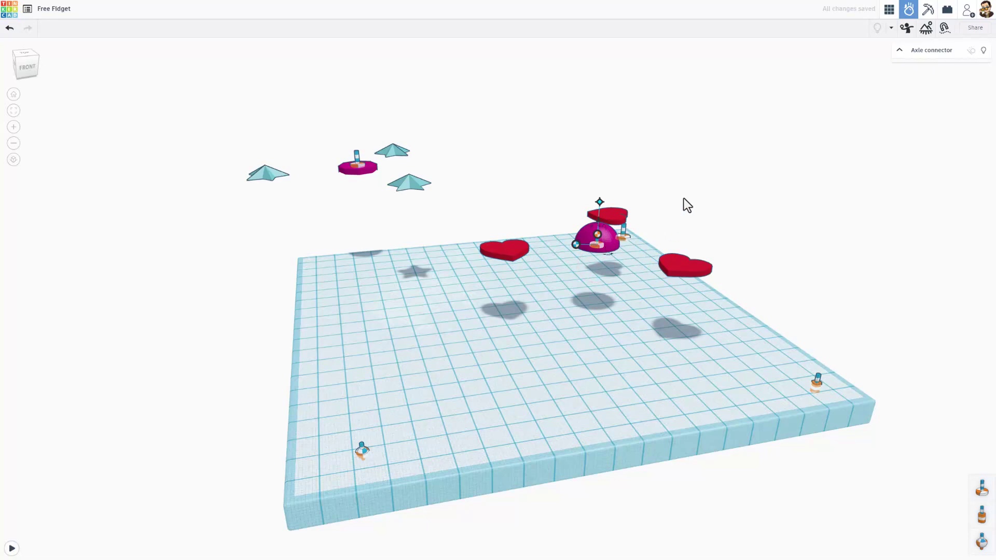
{"action": "right_click_drag", "start_coordinate": [685, 204], "coordinate": [365, 399]}
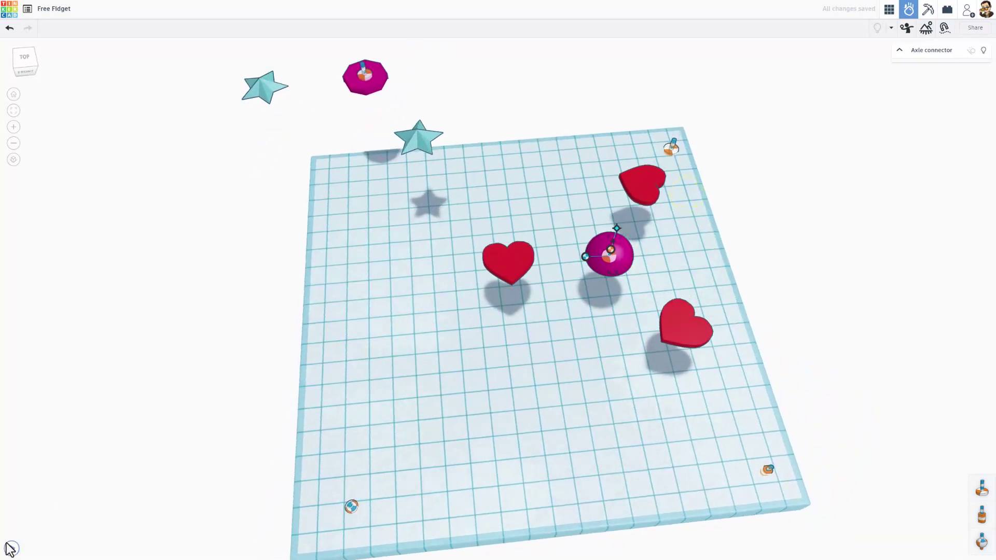
- Run the simulation and watch the star and heart fidgets from the front and from above
{"action": "left_click", "coordinate": [11, 549]}
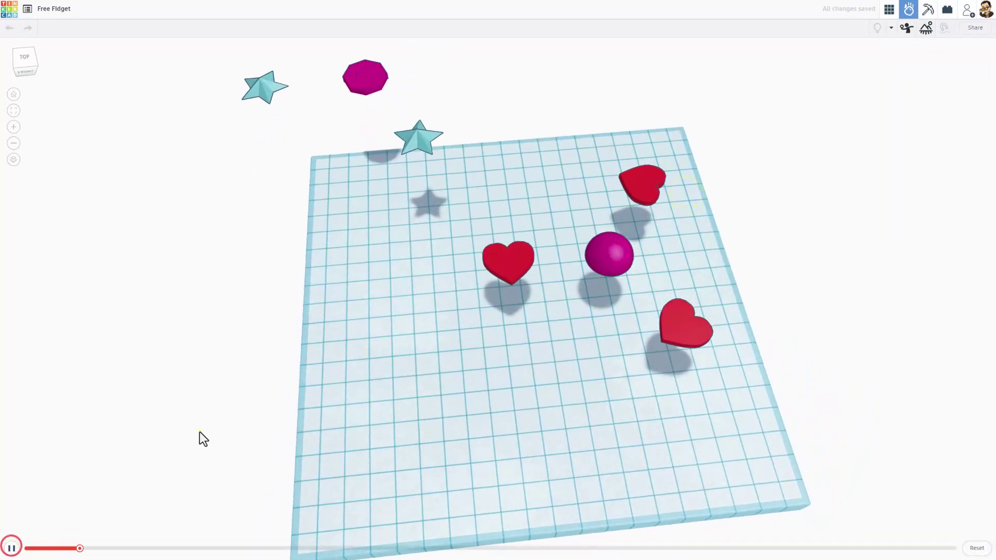
{"action": "right_click_drag", "start_coordinate": [199, 431], "coordinate": [408, 86]}
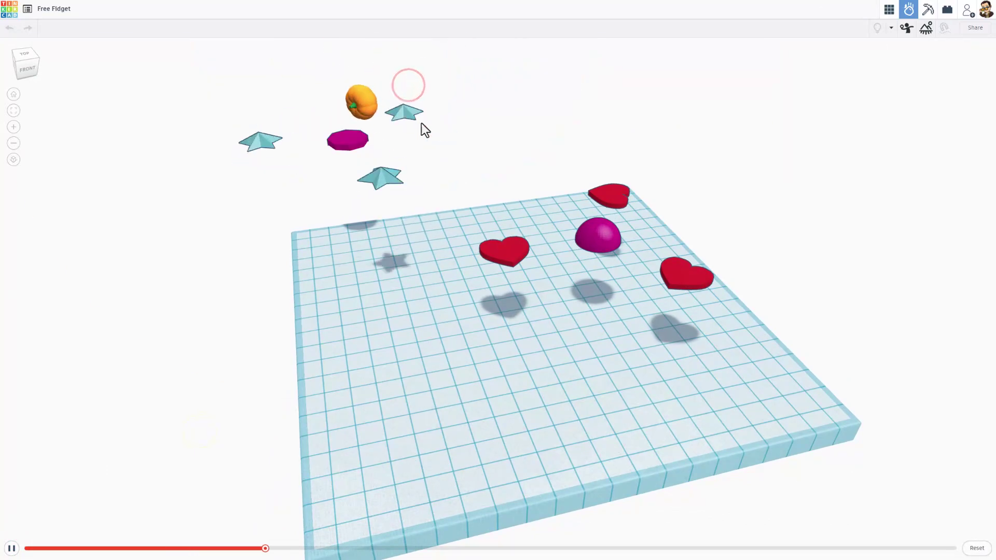
{"action": "left_click", "coordinate": [482, 205]}
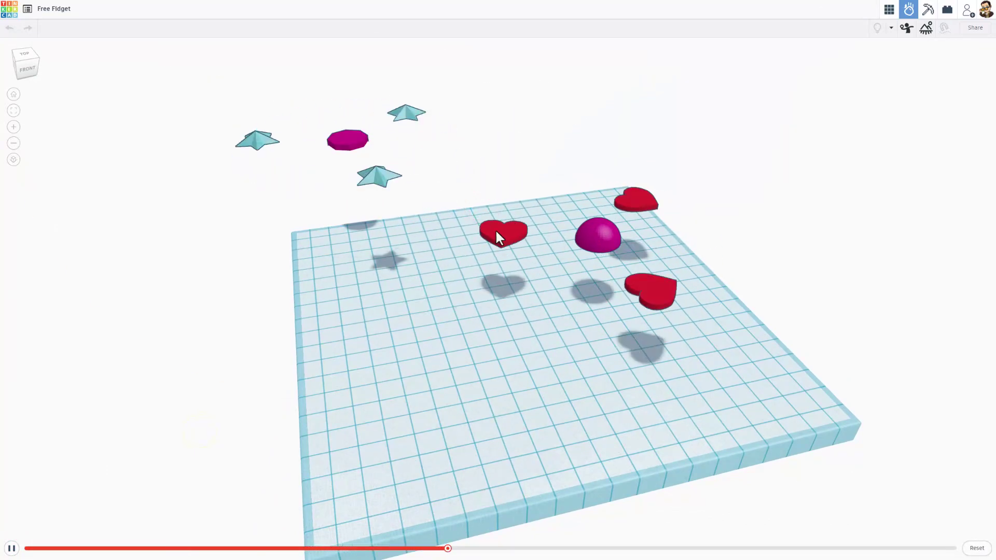
{"action": "right_click_drag", "start_coordinate": [547, 178], "coordinate": [521, 235]}
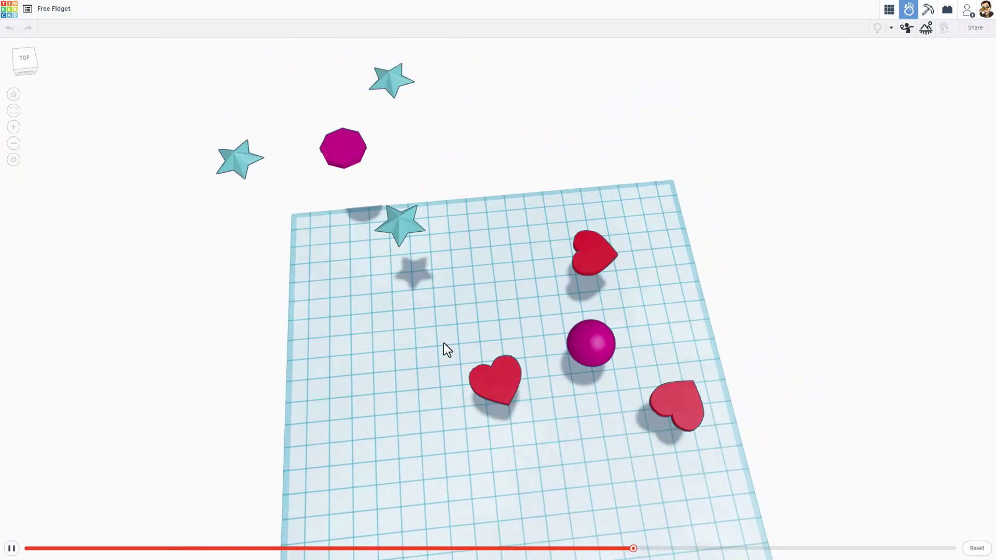
{"action": "mouse_move", "coordinate": [478, 320]}
{"action": "right_mouse_down"}
{"action": "mouse_move", "coordinate": [519, 271]}
{"action": "mouse_move", "coordinate": [415, 259]}
{"action": "mouse_move", "coordinate": [445, 312]}
{"action": "right_mouse_up"}
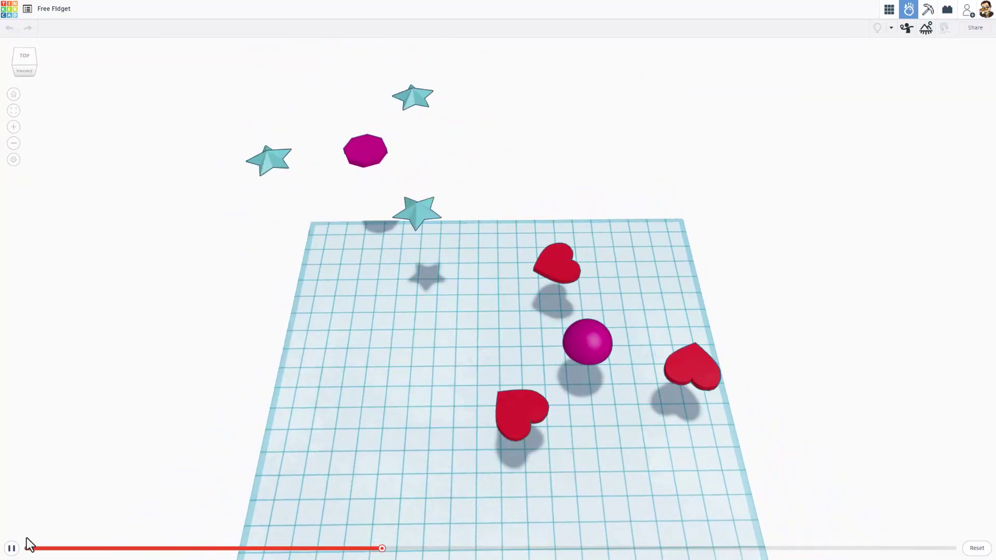
- Pause the simulation, rewind the playback to an earlier moment and examine both fidgets from a low front angle
{"action": "left_click", "coordinate": [11, 547]}
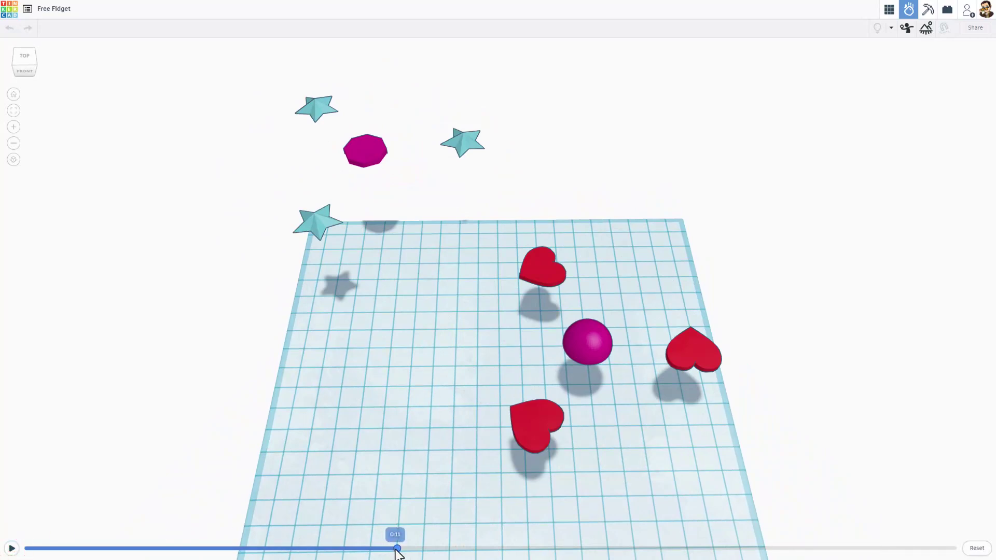
{"action": "left_click_drag", "start_coordinate": [397, 548], "coordinate": [188, 548]}
{"action": "right_click_drag", "start_coordinate": [249, 516], "coordinate": [280, 469]}
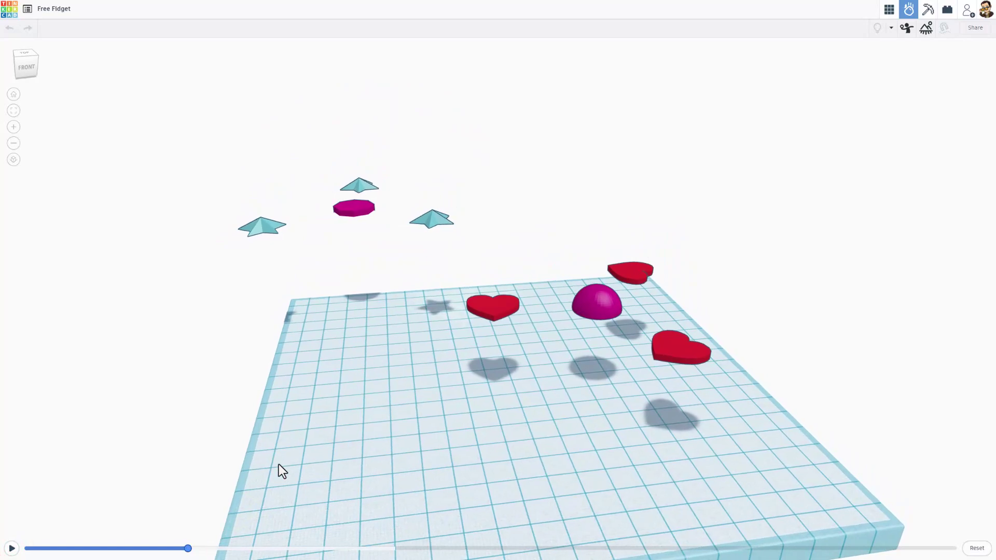
{"action": "right_click_drag", "start_coordinate": [412, 414], "coordinate": [394, 434]}
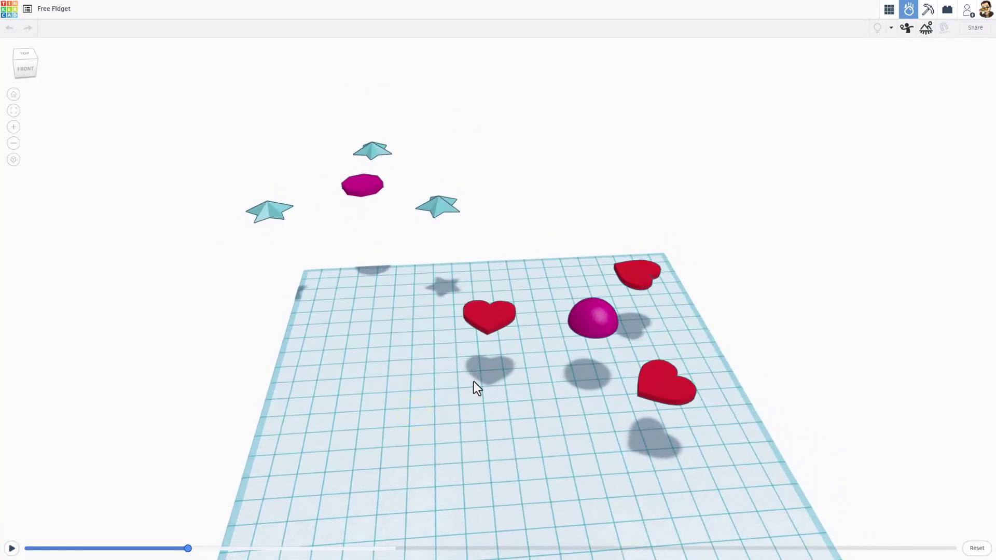
- Return to the 3D design workspace, then set a light pink background and hide the grid in the workspace settings
{"action": "left_click", "coordinate": [889, 10]}
{"action": "right_click_drag", "start_coordinate": [378, 405], "coordinate": [411, 403]}
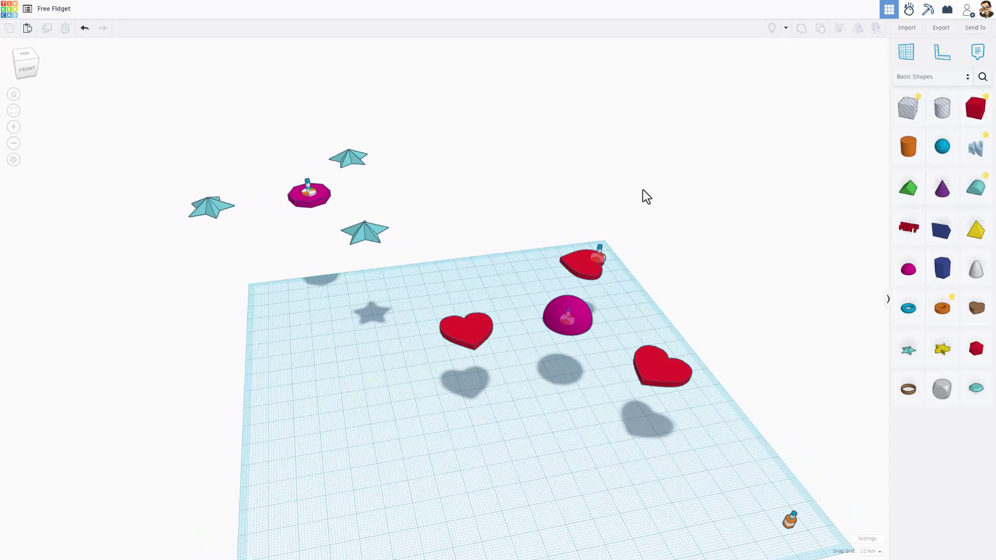
{"action": "mouse_move", "coordinate": [683, 186]}
{"action": "right_mouse_down"}
{"action": "mouse_move", "coordinate": [724, 170]}
{"action": "mouse_move", "coordinate": [643, 171]}
{"action": "mouse_move", "coordinate": [635, 187]}
{"action": "mouse_move", "coordinate": [651, 189]}
{"action": "mouse_move", "coordinate": [682, 241]}
{"action": "mouse_move", "coordinate": [440, 378]}
{"action": "mouse_move", "coordinate": [491, 391]}
{"action": "mouse_move", "coordinate": [440, 384]}
{"action": "mouse_move", "coordinate": [526, 371]}
{"action": "mouse_move", "coordinate": [511, 367]}
{"action": "right_mouse_up"}
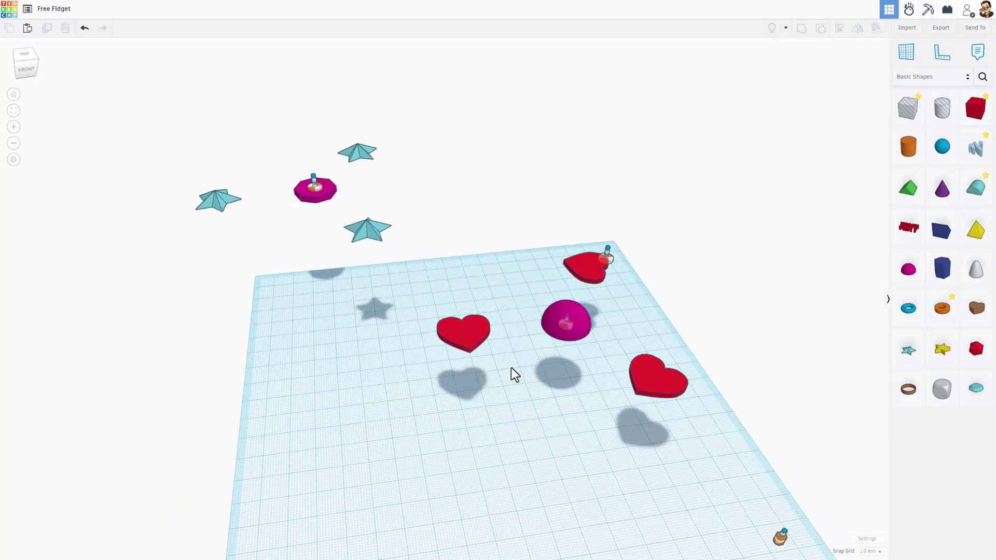
{"action": "left_click", "coordinate": [861, 540]}
{"action": "left_click", "coordinate": [571, 199]}
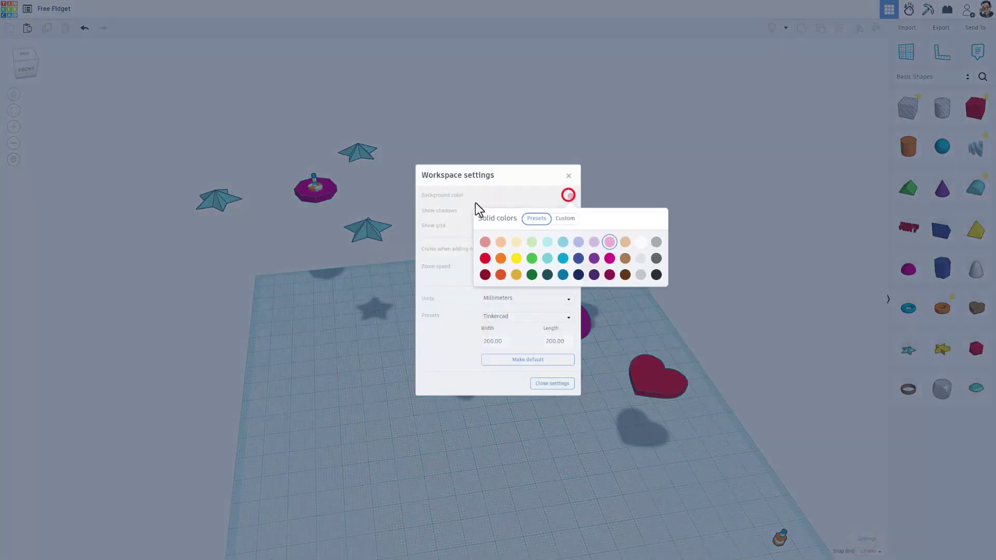
{"action": "left_click", "coordinate": [596, 240]}
{"action": "left_click", "coordinate": [533, 197]}
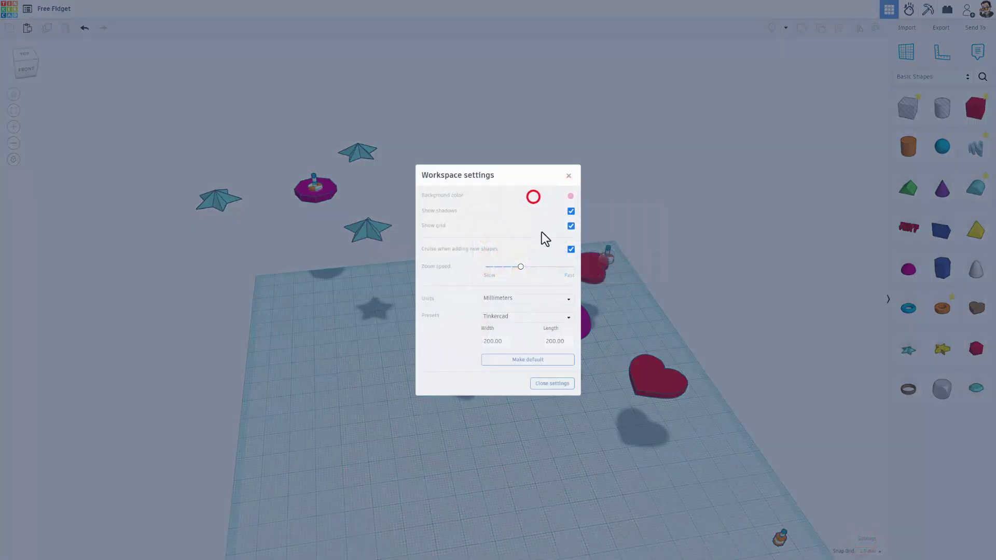
{"action": "left_click", "coordinate": [571, 226]}
{"action": "left_click", "coordinate": [552, 385]}
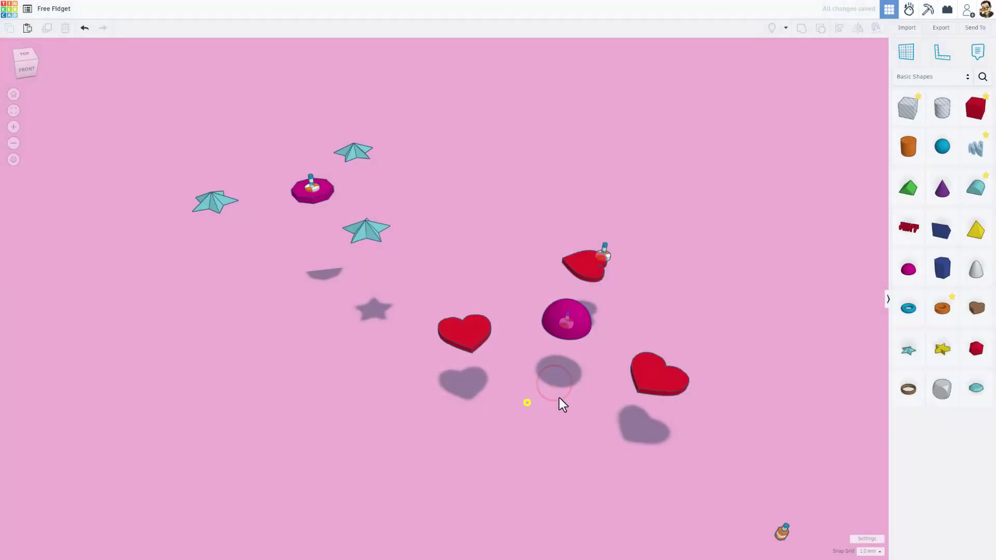
{"action": "right_click_drag", "start_coordinate": [559, 399], "coordinate": [537, 428]}
{"action": "right_click_drag", "start_coordinate": [416, 283], "coordinate": [443, 319]}
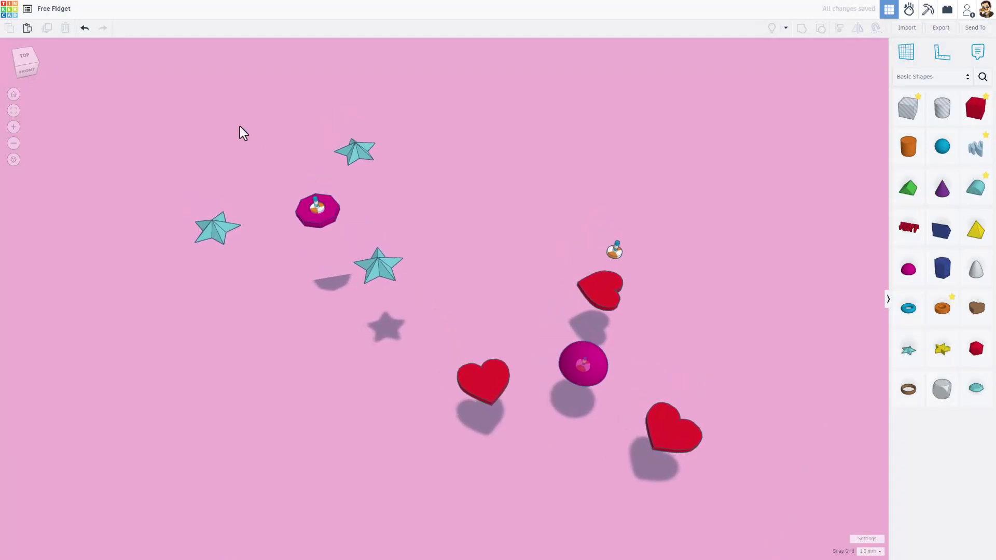
- Leave the editor for the list of designs and open the properties of the fidget design
{"action": "left_click", "coordinate": [9, 15]}
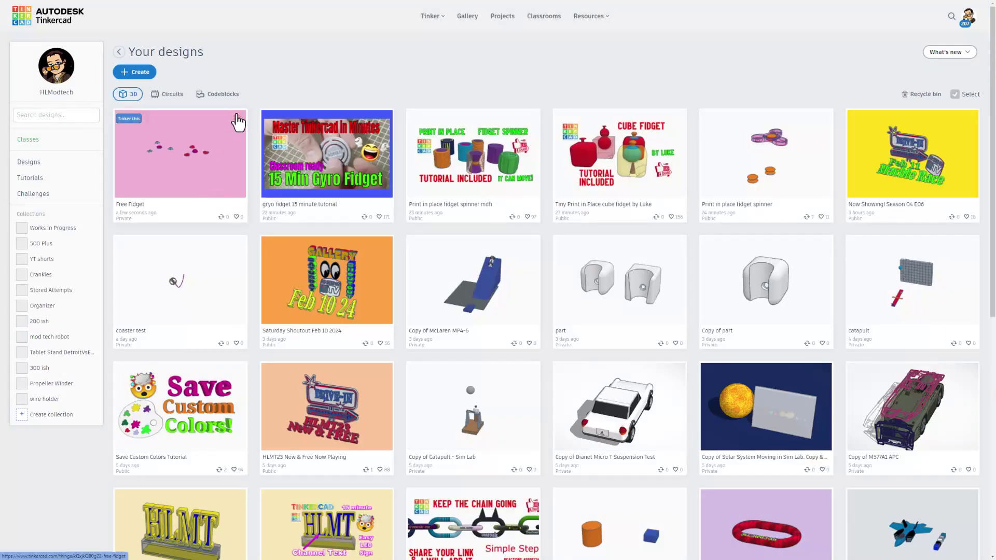
{"action": "left_click", "coordinate": [239, 118]}
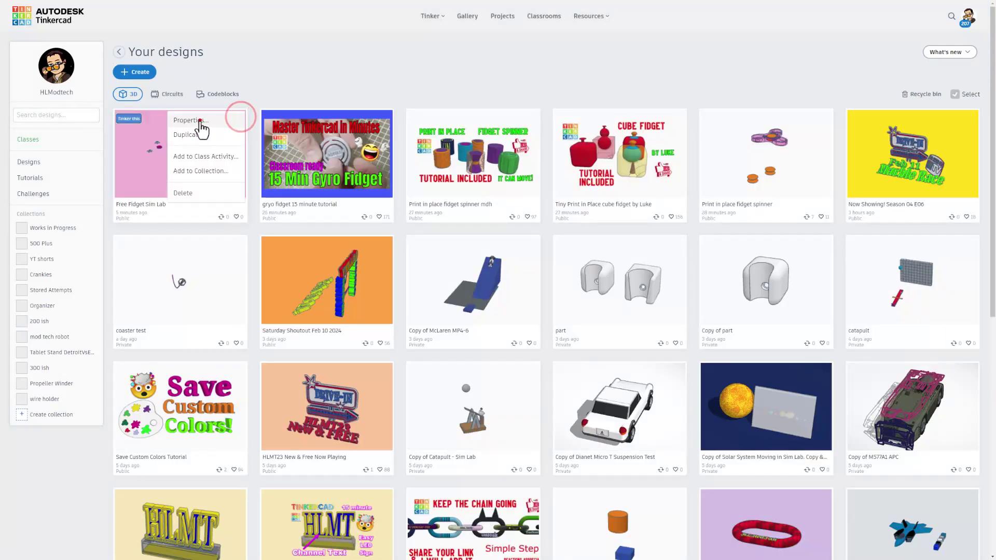
{"action": "left_click", "coordinate": [200, 122]}
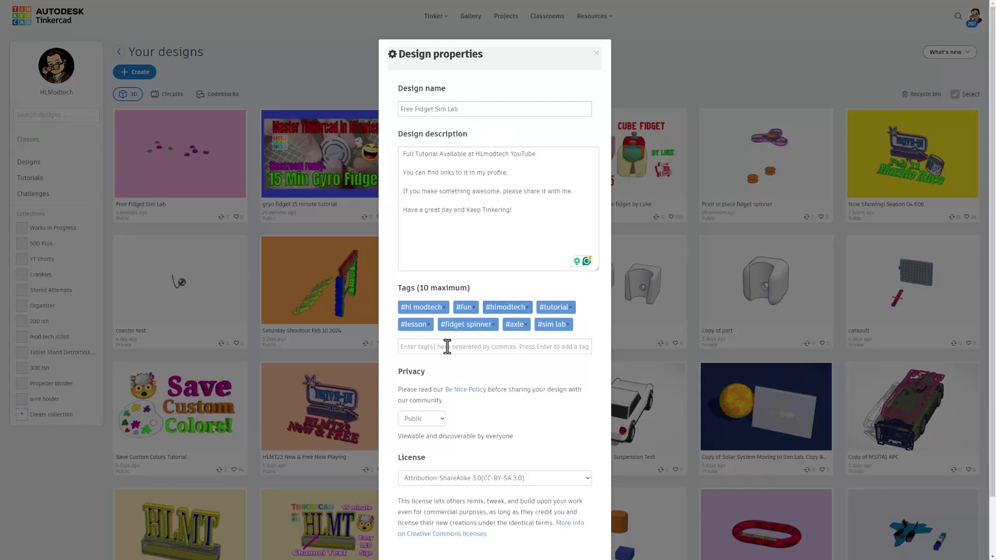
- Add the tag hlmt23 to the design and remove it again
{"action": "left_click", "coordinate": [418, 348]}
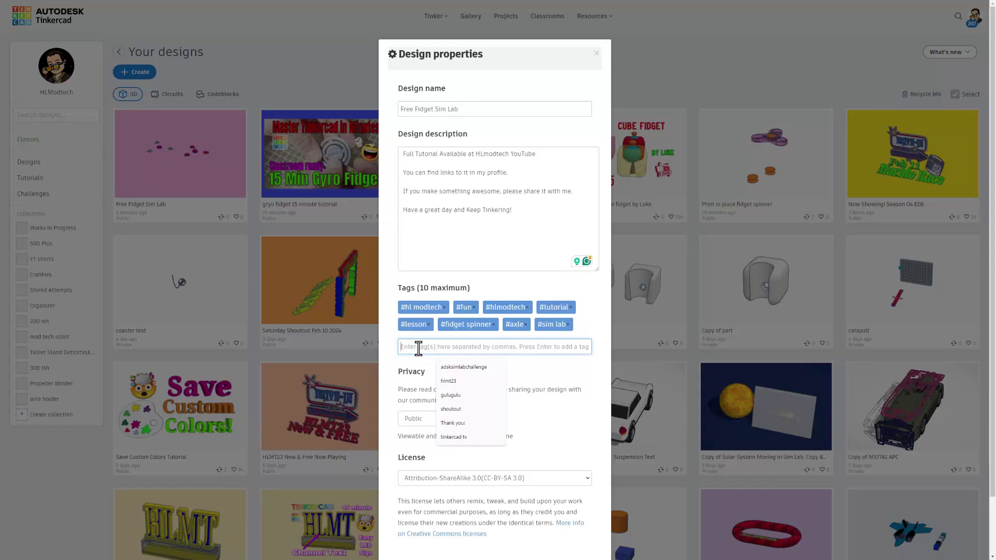
{"action": "type", "text": "hlmt2"}
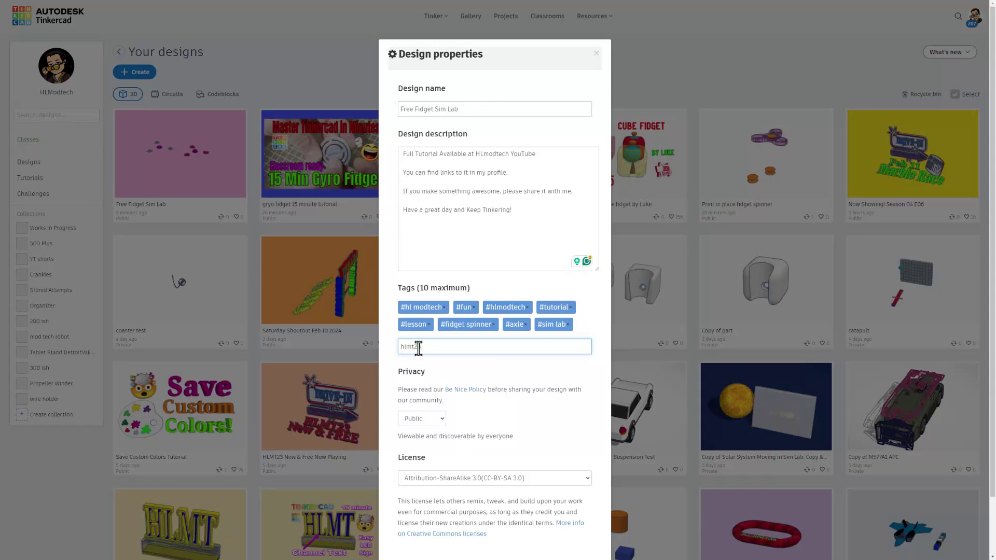
{"action": "type", "text": "3"}
{"action": "key", "text": "Return"}
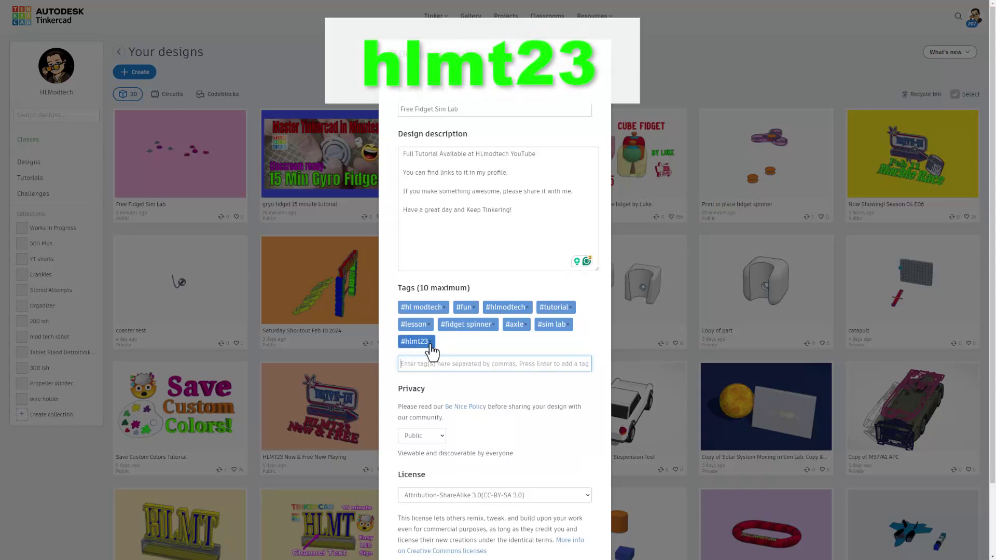
{"action": "left_click", "coordinate": [430, 342]}
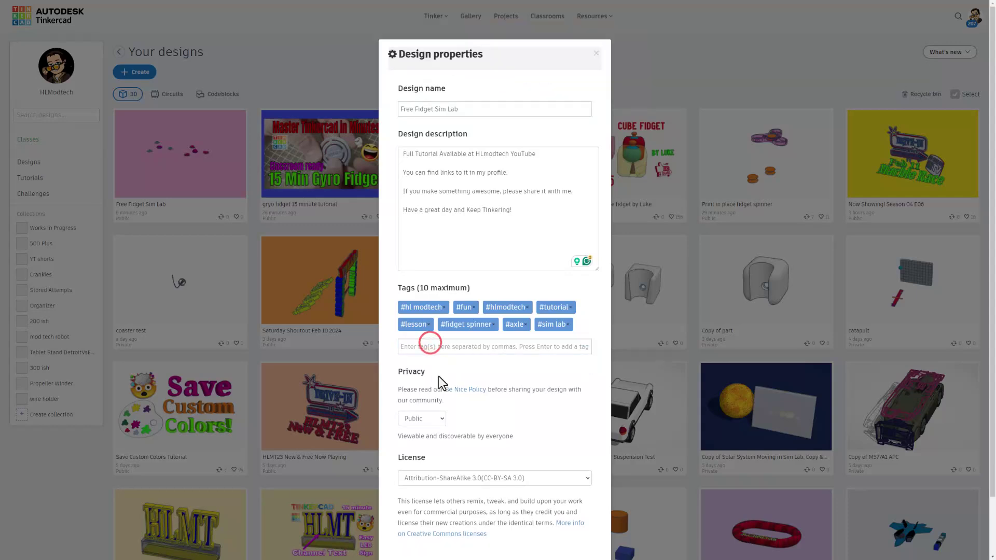
{"action": "left_click", "coordinate": [462, 370]}
{"action": "left_click", "coordinate": [482, 416]}
- Set the design's privacy to Public
{"action": "left_click", "coordinate": [421, 418]}
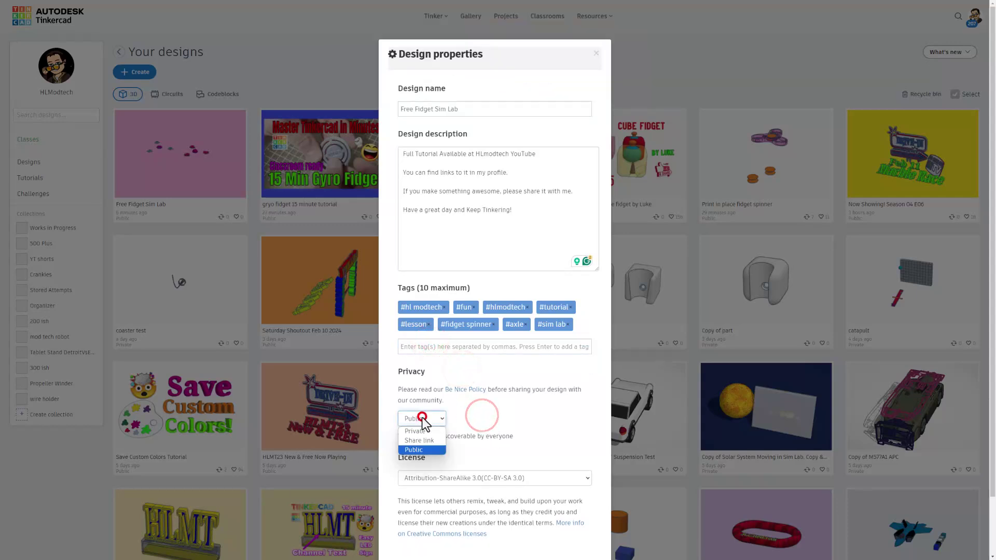
{"action": "left_click", "coordinate": [431, 450]}
{"action": "left_click", "coordinate": [501, 446]}
- Try the Attribution-NoDerivs 3.0 license for the design and return to Attribution-ShareAlike 3.0 (CC-BY-SA 3.0)
{"action": "scroll", "coordinate": [505, 450], "scroll_direction": "down", "scroll_amount": 1}
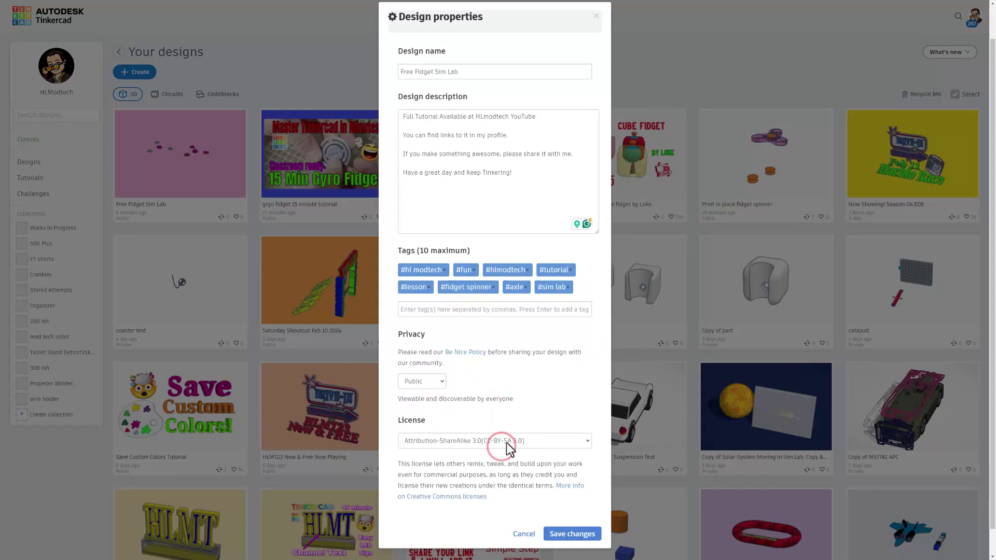
{"action": "scroll", "coordinate": [506, 443], "scroll_direction": "down", "scroll_amount": 1}
{"action": "left_click", "coordinate": [484, 413]}
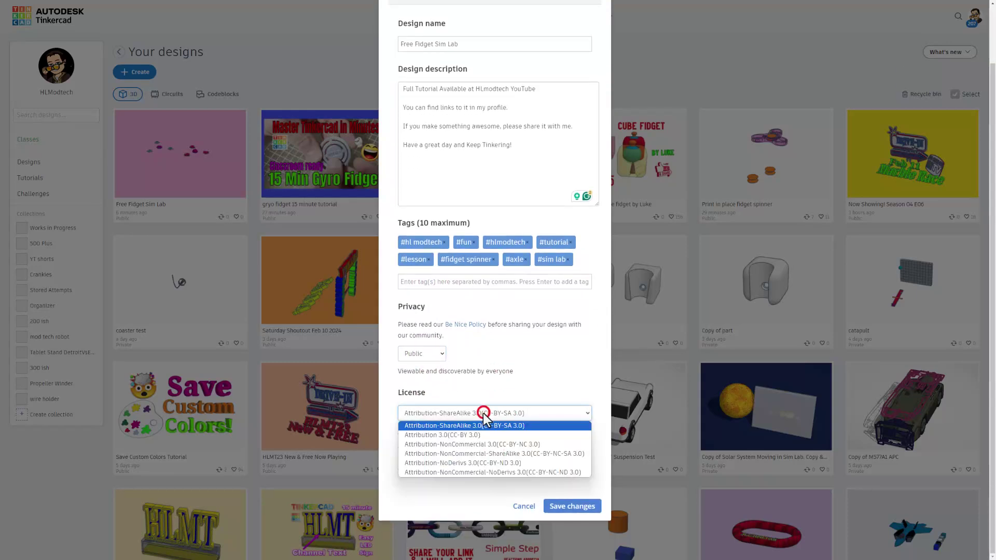
{"action": "left_click", "coordinate": [488, 463]}
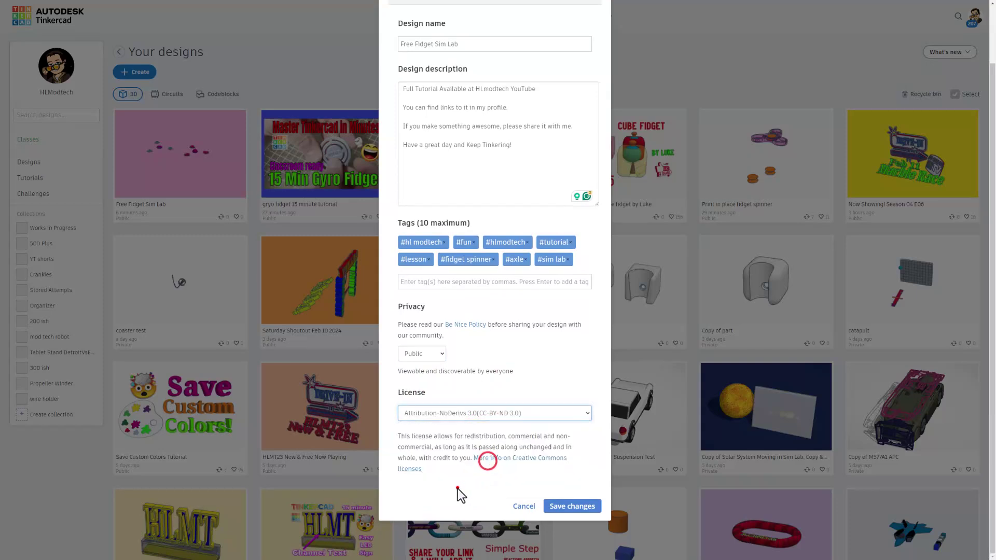
{"action": "left_click", "coordinate": [457, 487]}
{"action": "scroll", "coordinate": [536, 394], "scroll_direction": "up", "scroll_amount": 3}
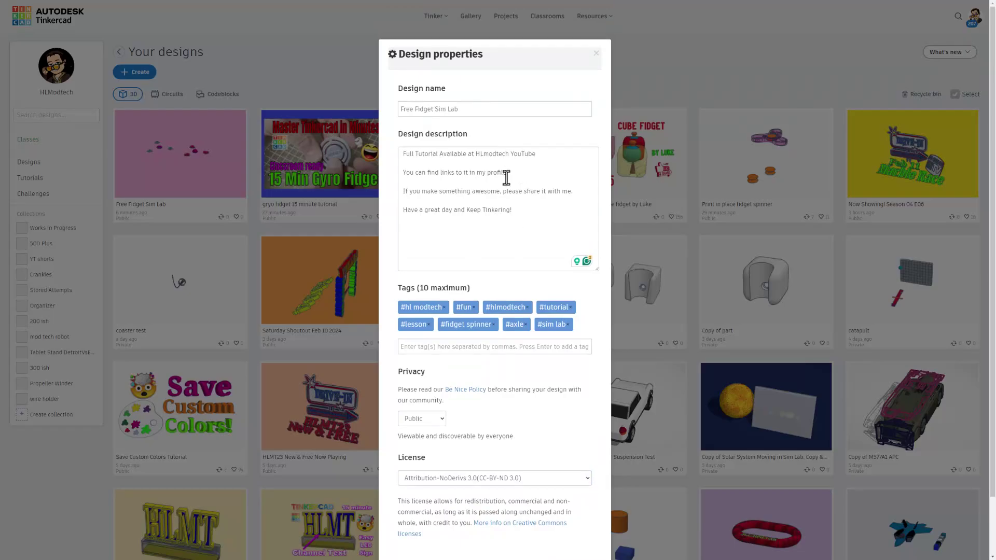
{"action": "scroll", "coordinate": [506, 178], "scroll_direction": "down", "scroll_amount": 3}
{"action": "left_click", "coordinate": [457, 413]}
{"action": "left_click", "coordinate": [450, 429]}
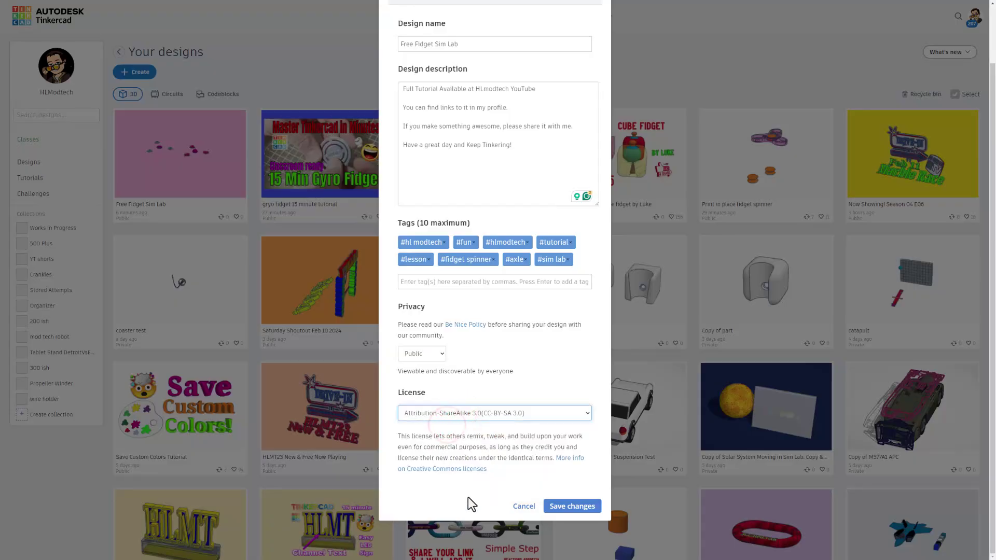
{"action": "scroll", "coordinate": [540, 394], "scroll_direction": "up", "scroll_amount": 2}
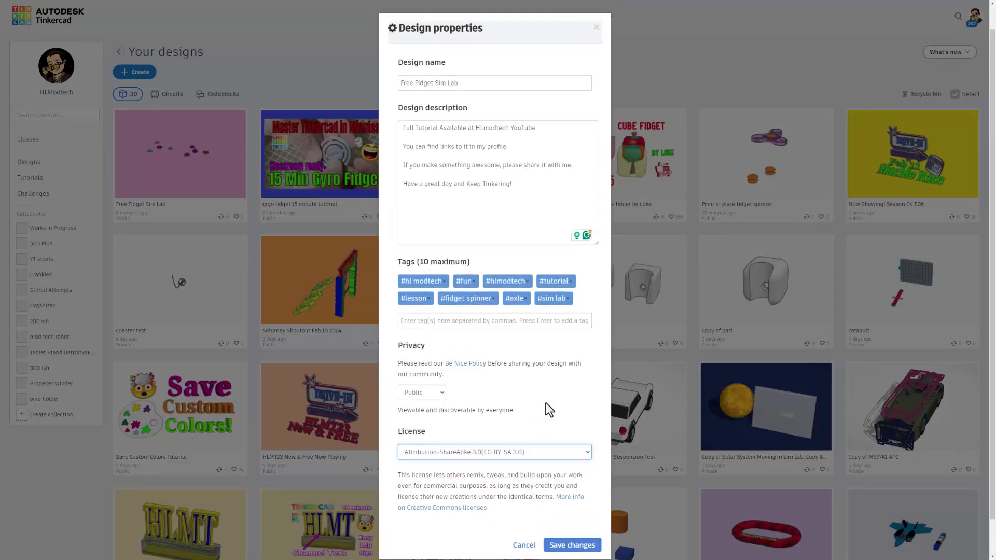
- Complete the robot check and save the changed design properties
{"action": "left_click", "coordinate": [560, 548]}
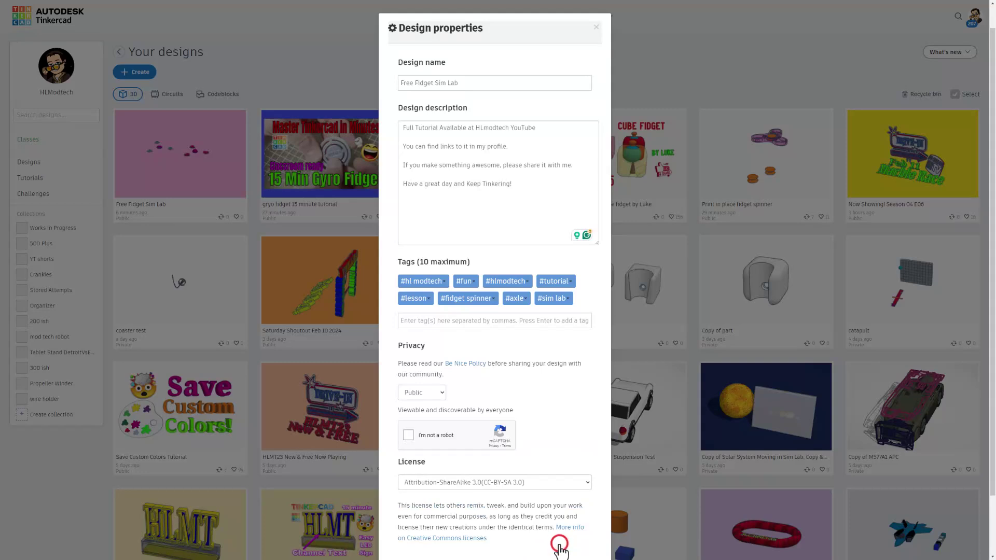
{"action": "left_click", "coordinate": [421, 436]}
{"action": "scroll", "coordinate": [555, 474], "scroll_direction": "down", "scroll_amount": 2}
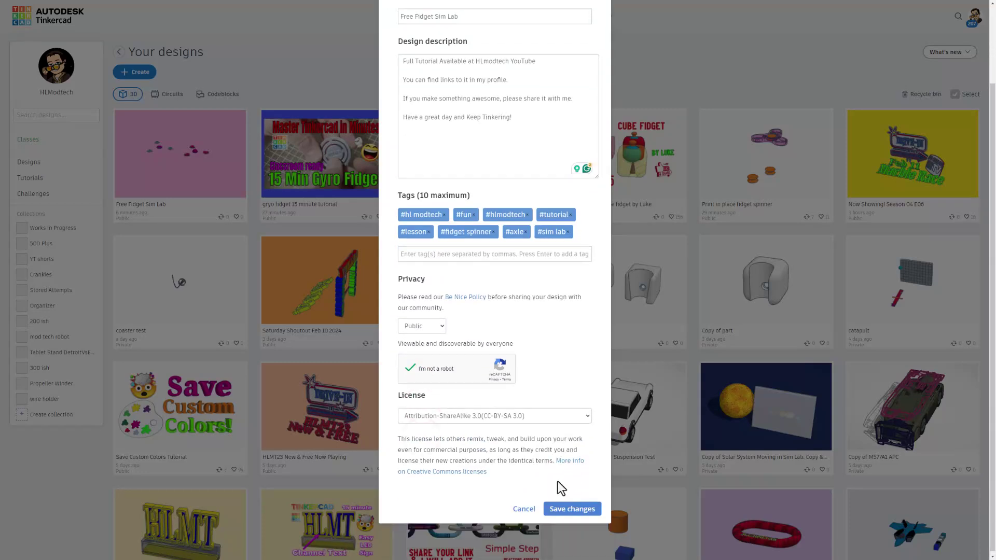
{"action": "left_click", "coordinate": [569, 508]}
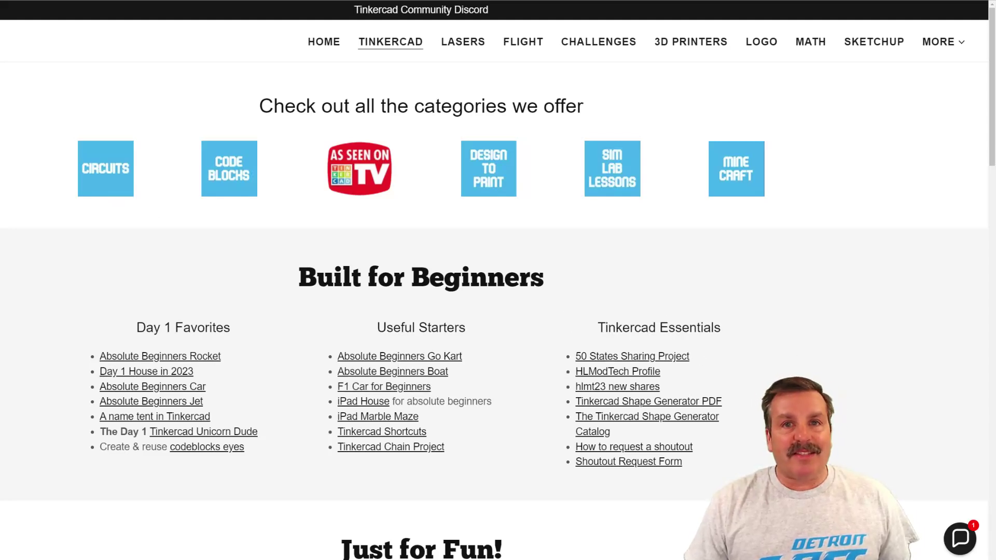
- On the tutorial website, open and close the contact chat, and open the Tinkercad Community Discord invitation
{"action": "left_click", "coordinate": [951, 539]}
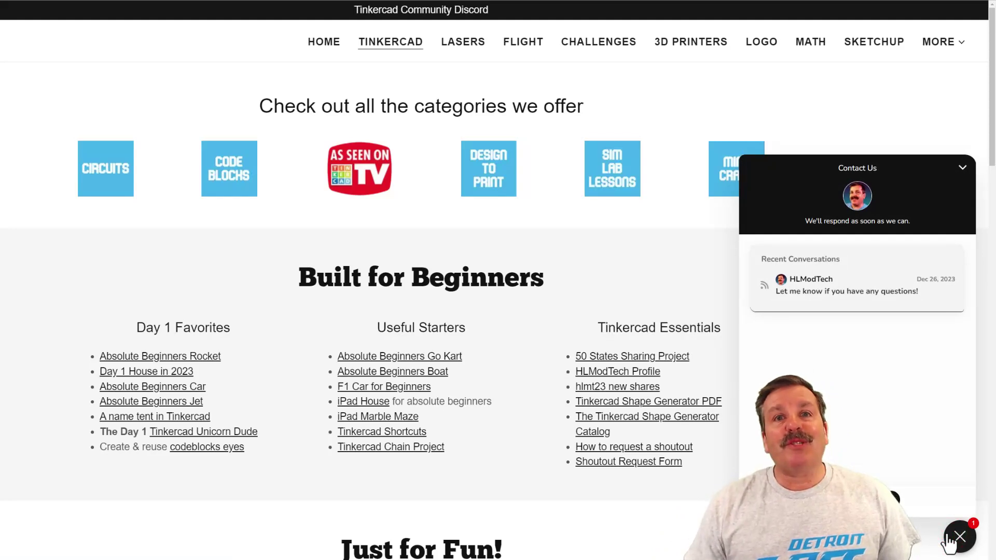
{"action": "left_click", "coordinate": [950, 540]}
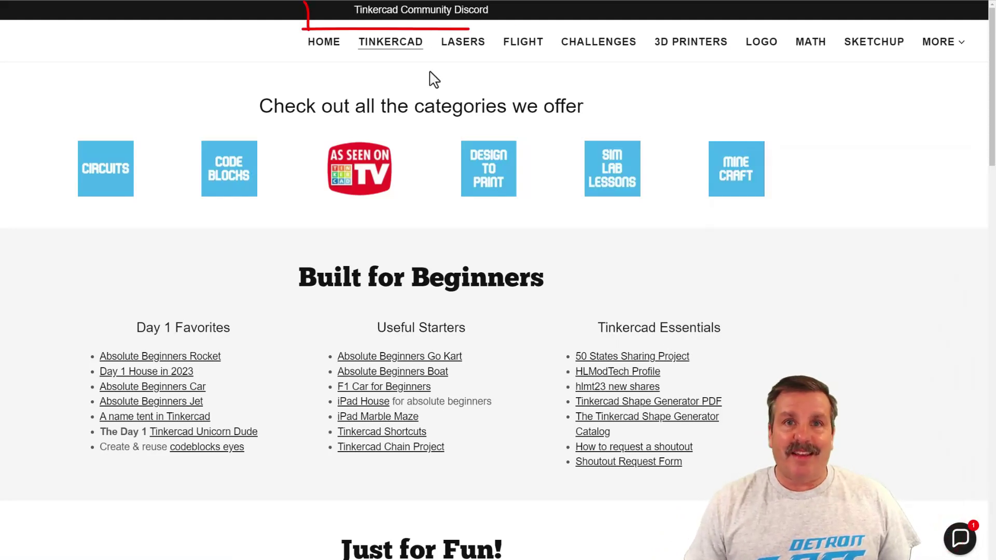
{"action": "left_click", "coordinate": [414, 16]}
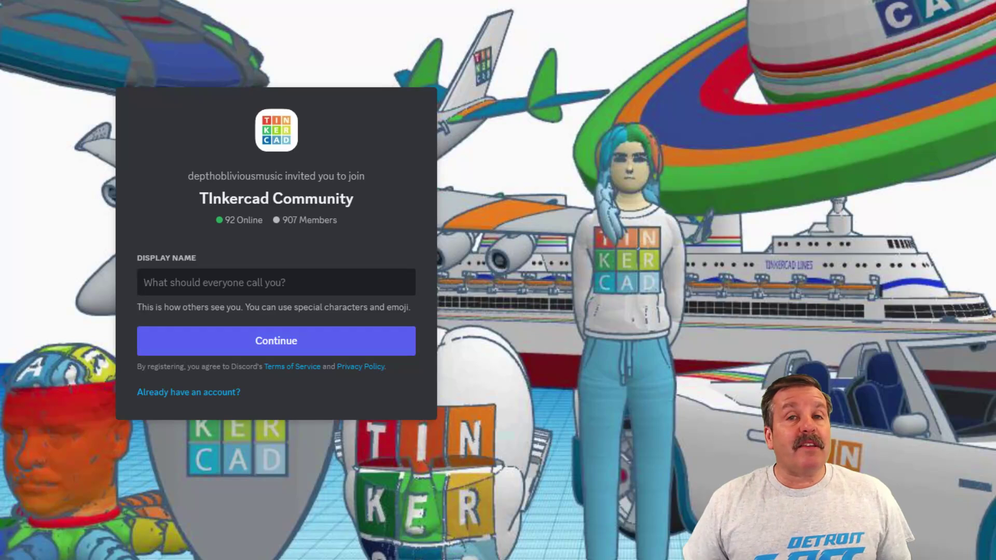